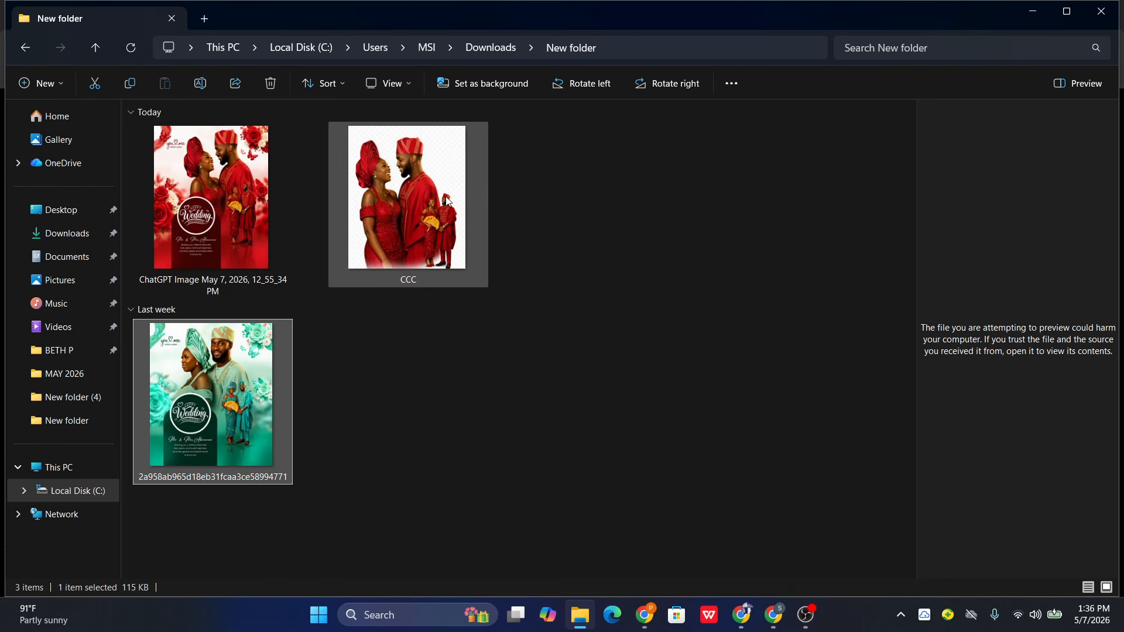
- Open the green wedding anniversary flyer from the New folder in a maximized viewer, examine its design, and close it
{"action": "mouse_move", "coordinate": [447, 201]}
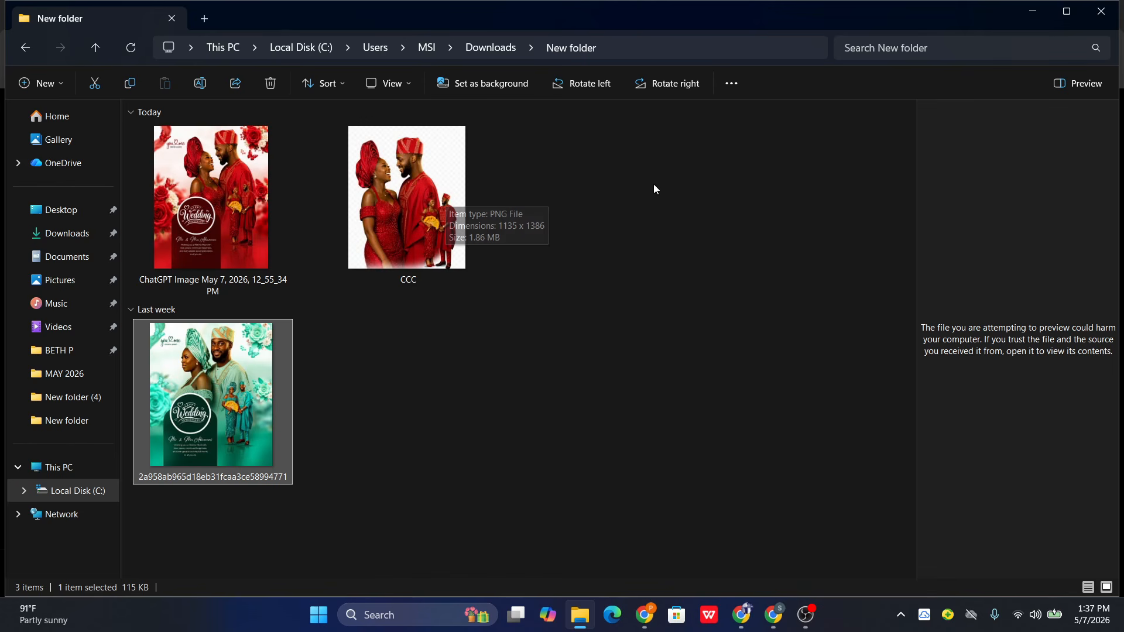
{"action": "left_click", "coordinate": [774, 616]}
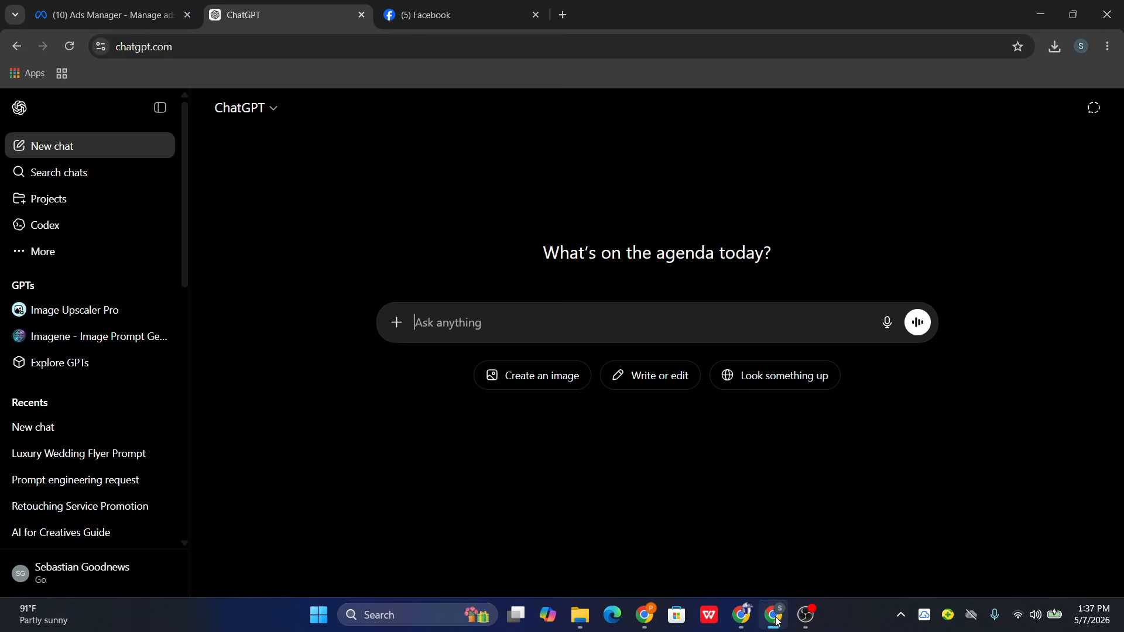
{"action": "left_click", "coordinate": [773, 620]}
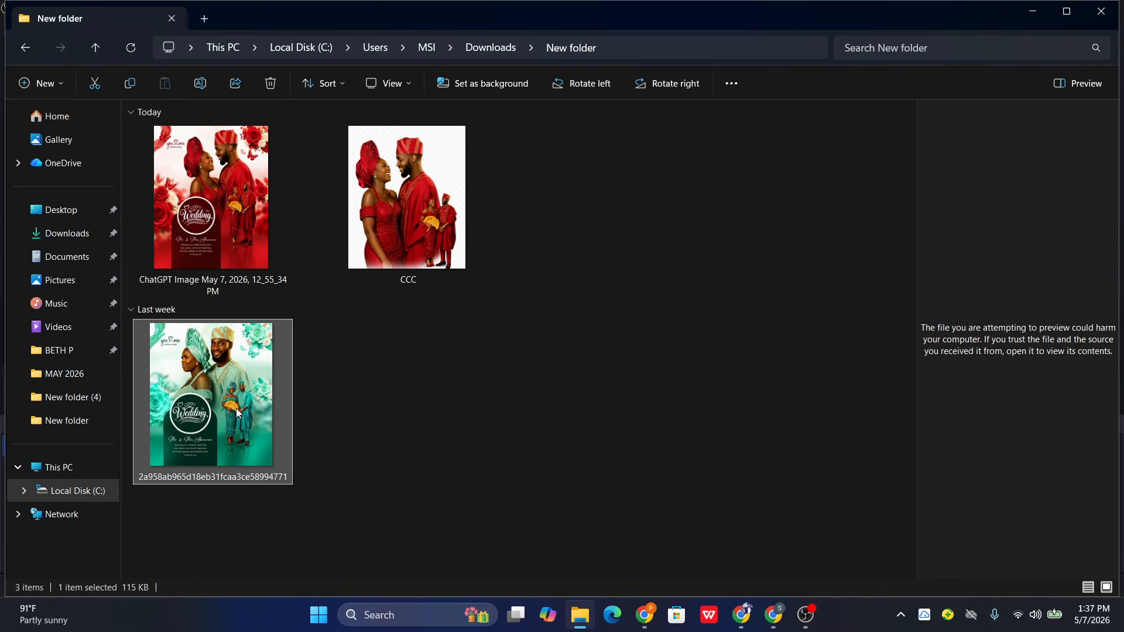
{"action": "double_click", "coordinate": [239, 384]}
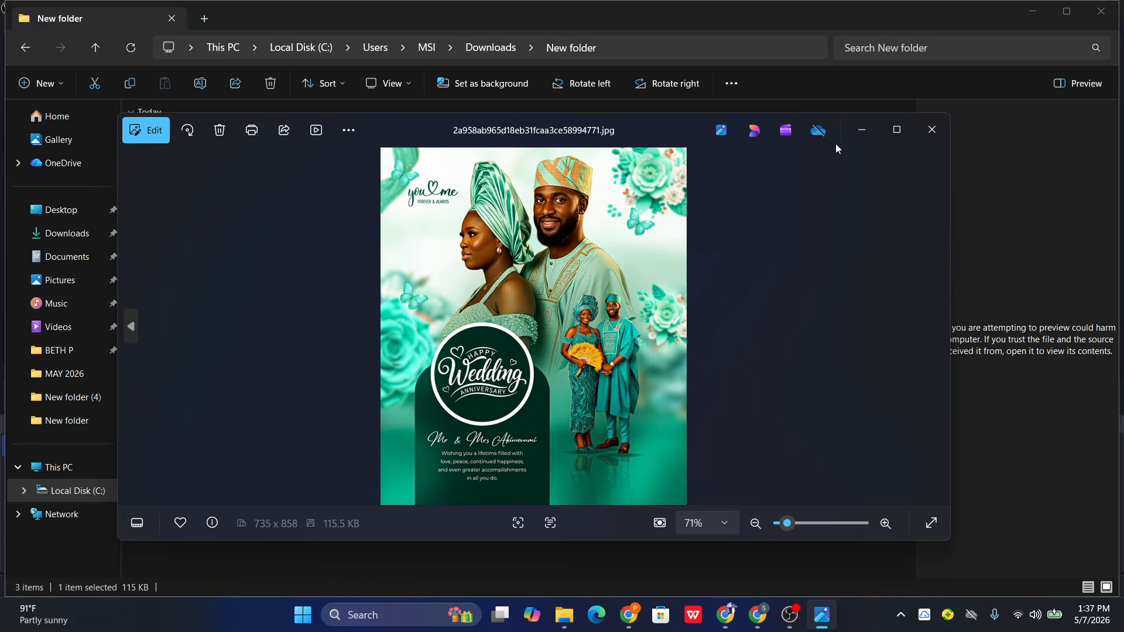
{"action": "left_click", "coordinate": [896, 129]}
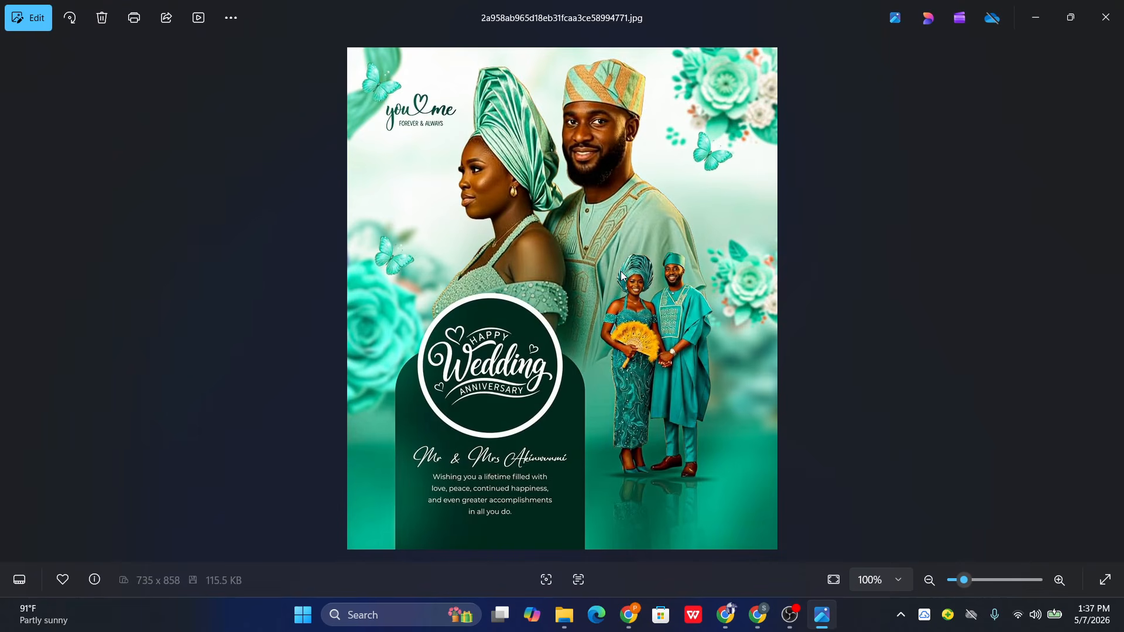
{"action": "left_click", "coordinate": [1093, 16]}
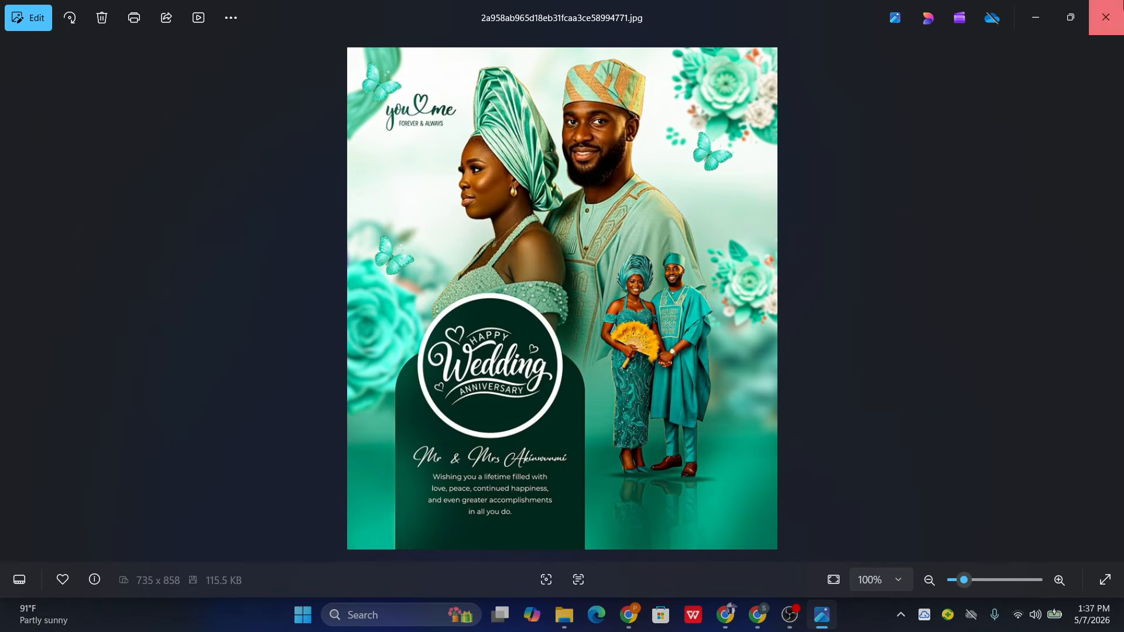
{"action": "left_click", "coordinate": [1105, 17]}
- View the CCC.png photo of the couple in red attire and return to the folder
{"action": "left_click", "coordinate": [448, 162]}
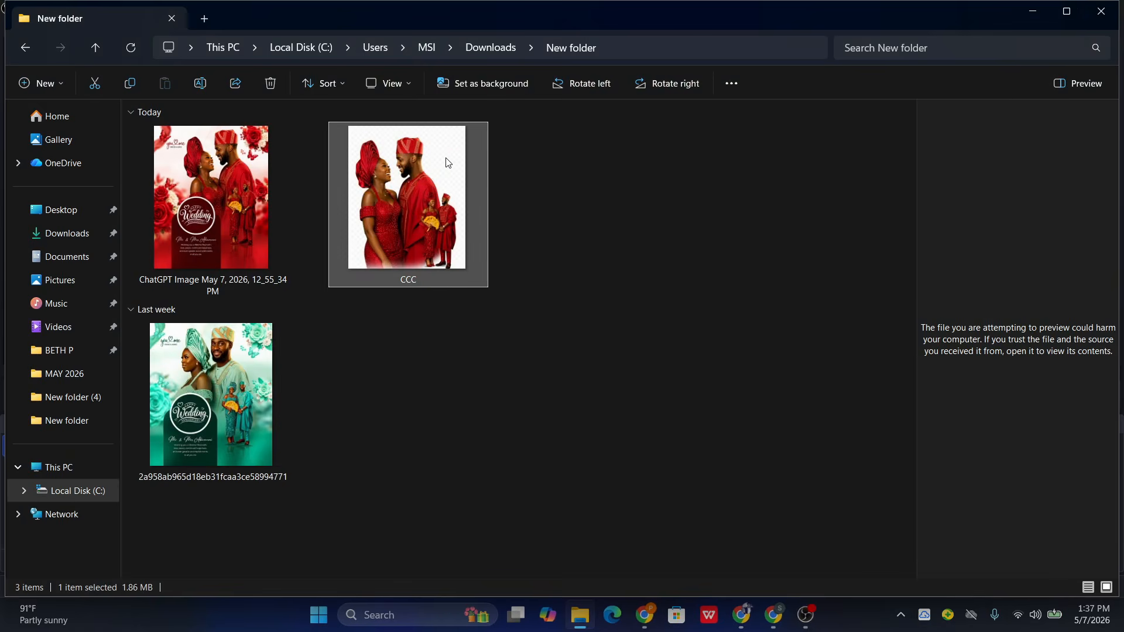
{"action": "double_click", "coordinate": [448, 163]}
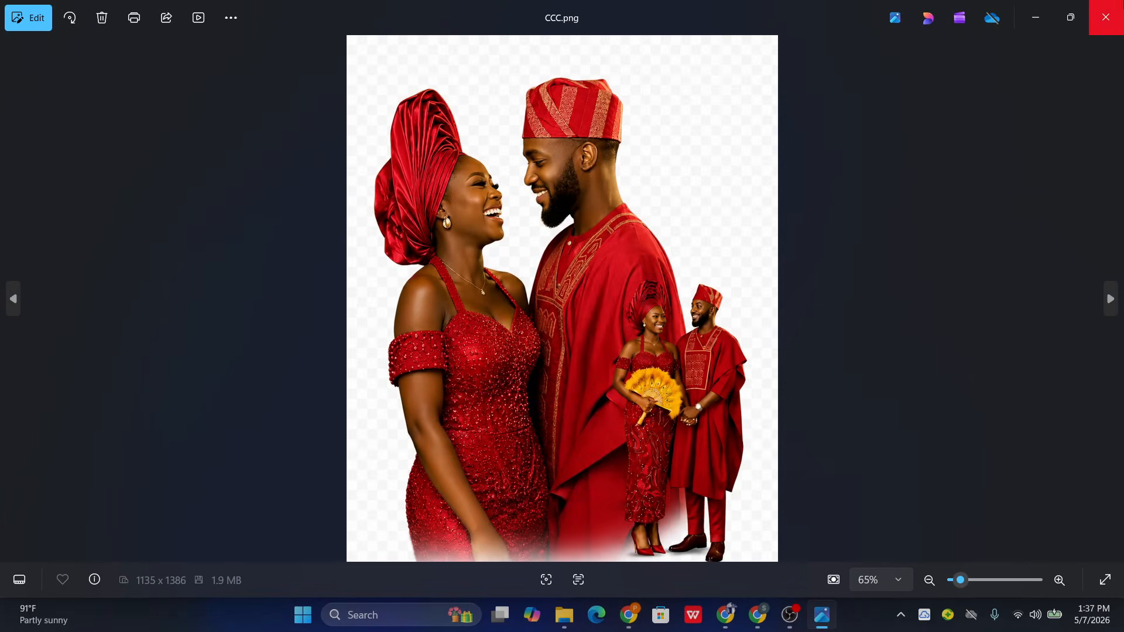
{"action": "left_click", "coordinate": [1105, 17]}
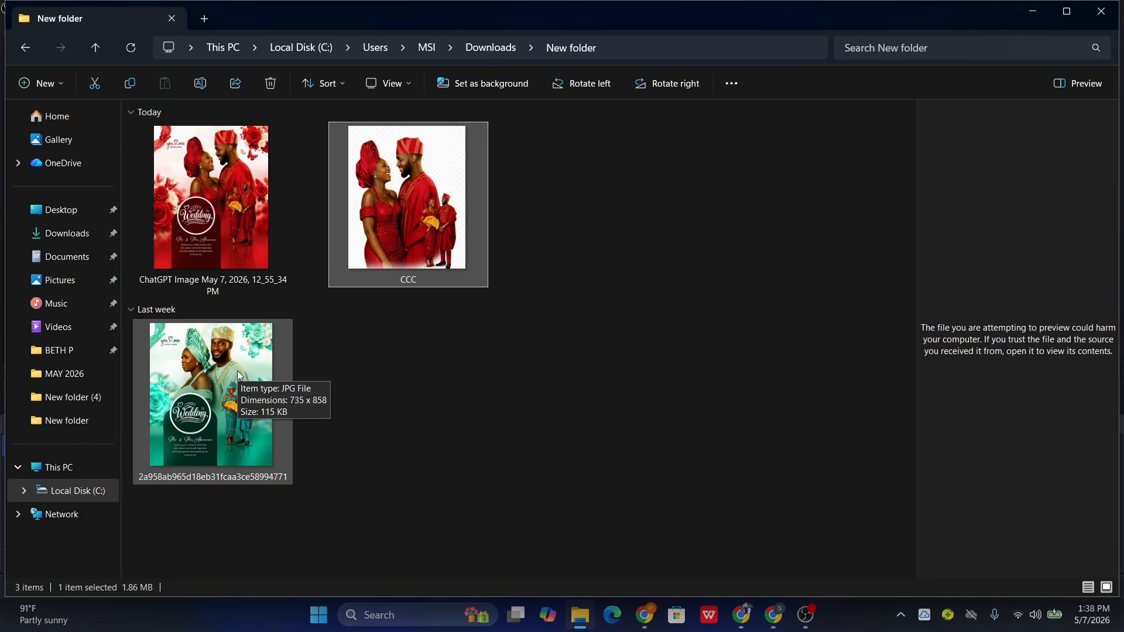
{"action": "double_click", "coordinate": [455, 166]}
{"action": "left_click", "coordinate": [1105, 17]}
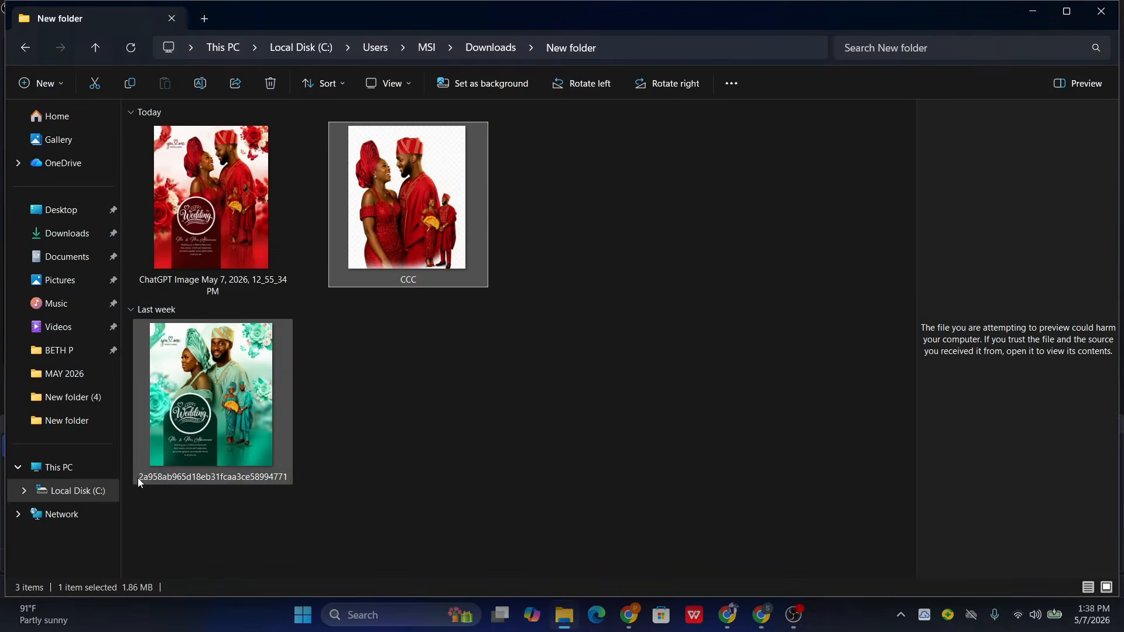
- Review the green wedding flyer again and check the ChatGPT page in Chrome
{"action": "left_click", "coordinate": [245, 364]}
{"action": "double_click", "coordinate": [245, 364]}
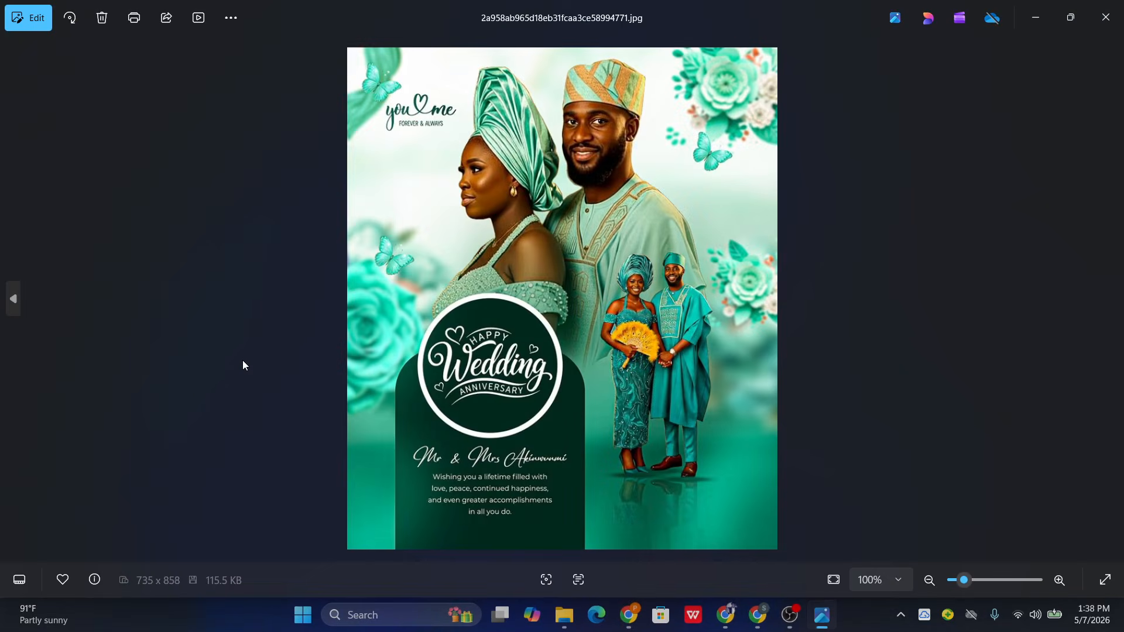
{"action": "left_click", "coordinate": [1120, 28]}
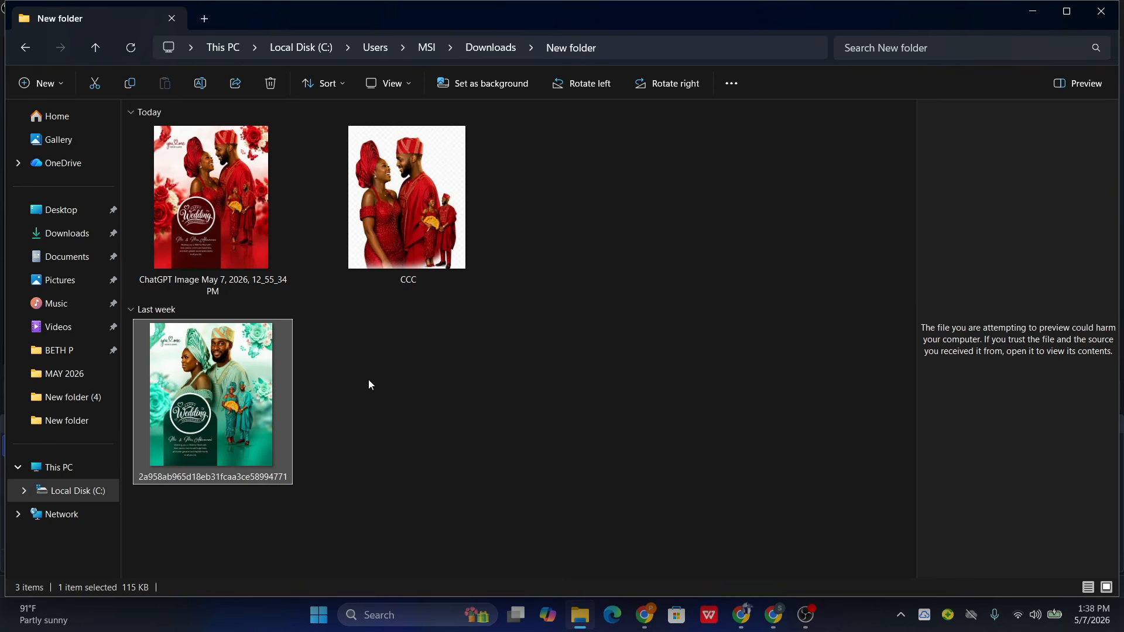
{"action": "left_click", "coordinate": [775, 619]}
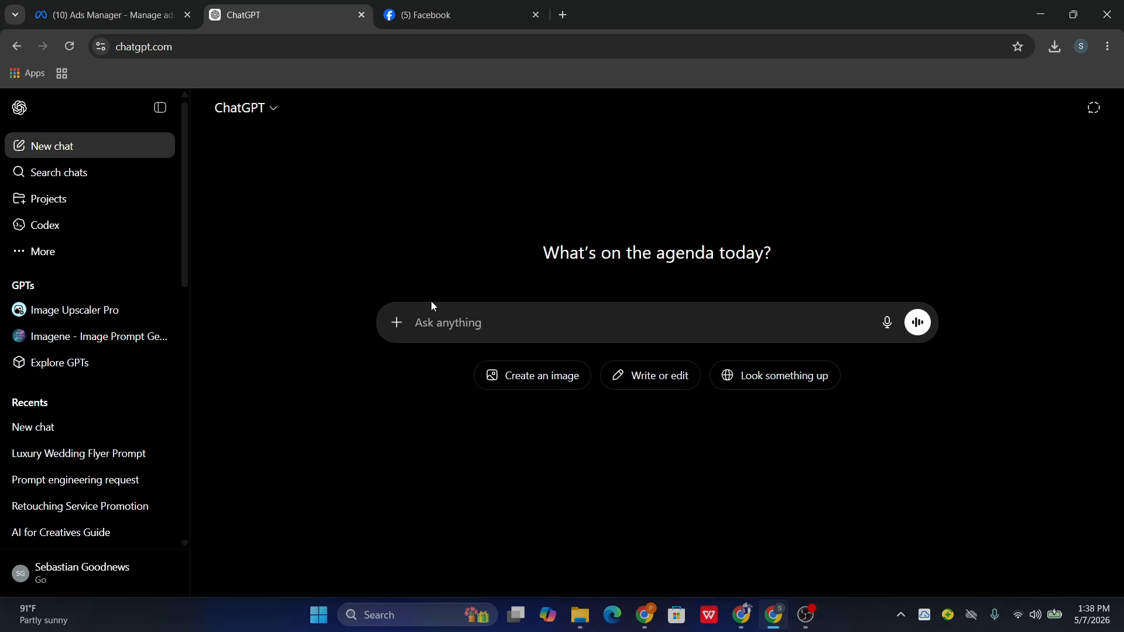
{"action": "left_click", "coordinate": [1041, 11]}
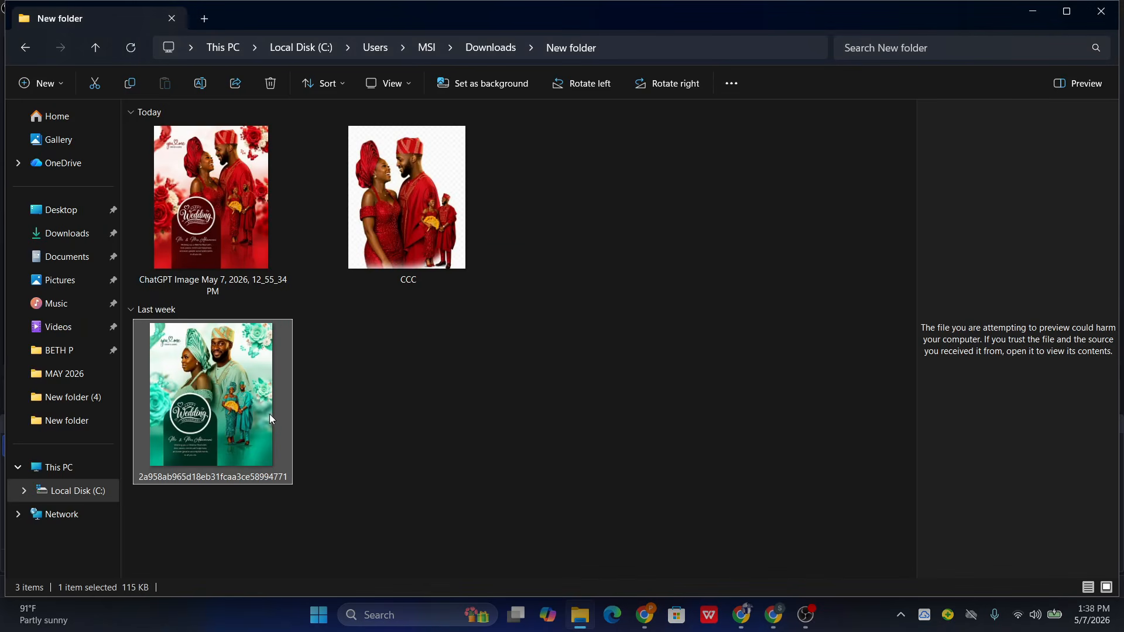
- Compare the green reference flyer with the red ChatGPT-made flyer, viewing each image in full
{"action": "double_click", "coordinate": [236, 391]}
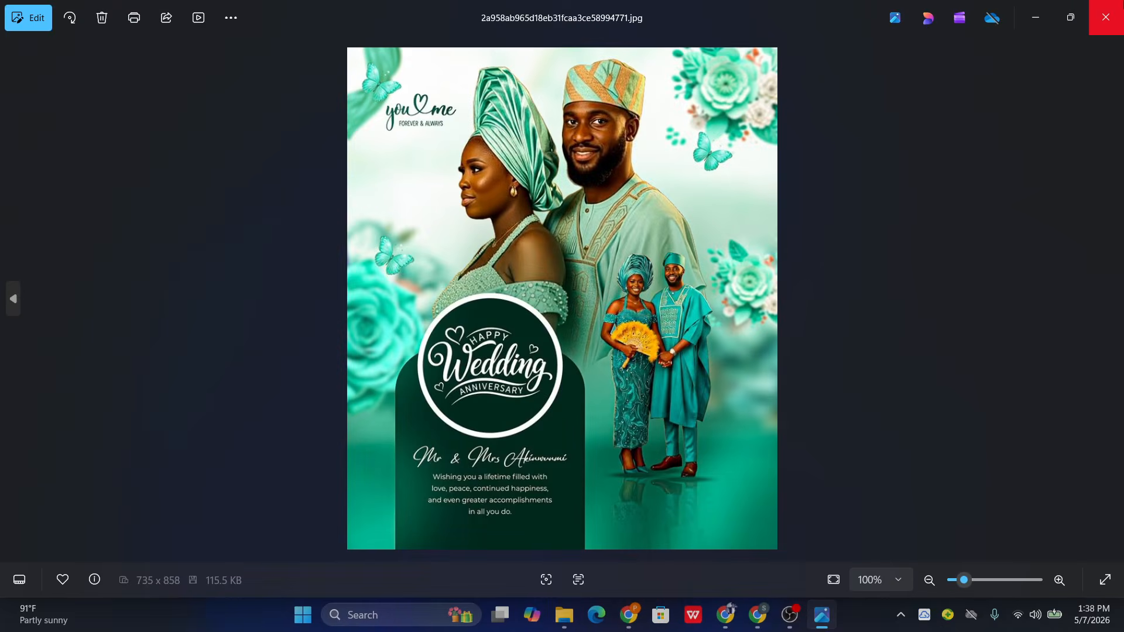
{"action": "left_click", "coordinate": [1106, 16]}
{"action": "double_click", "coordinate": [231, 180]}
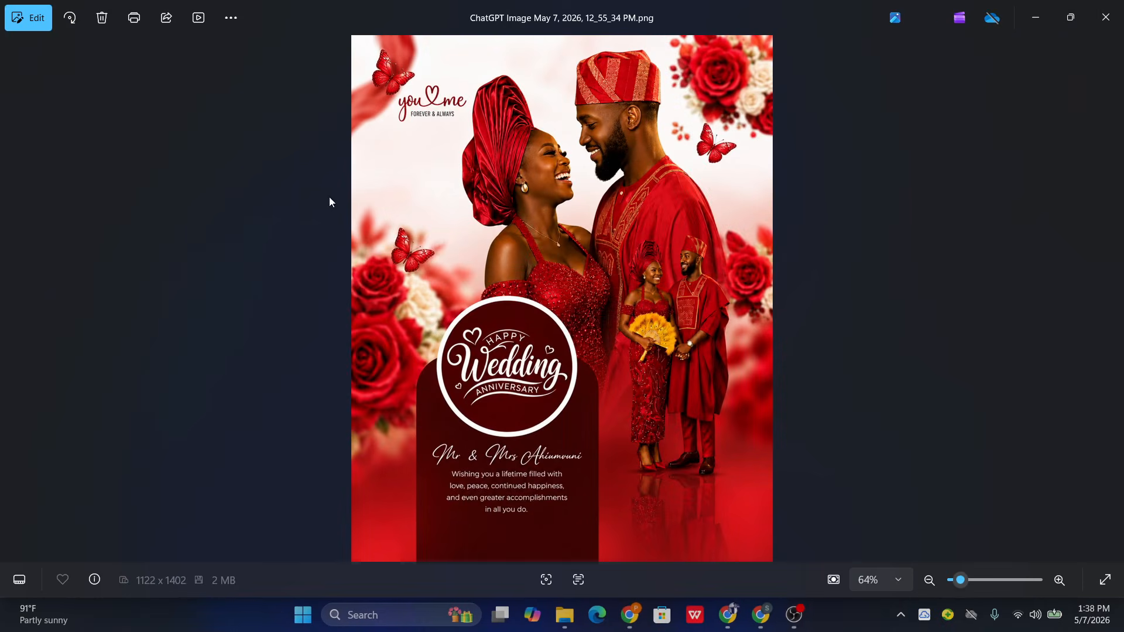
{"action": "left_click", "coordinate": [1106, 16]}
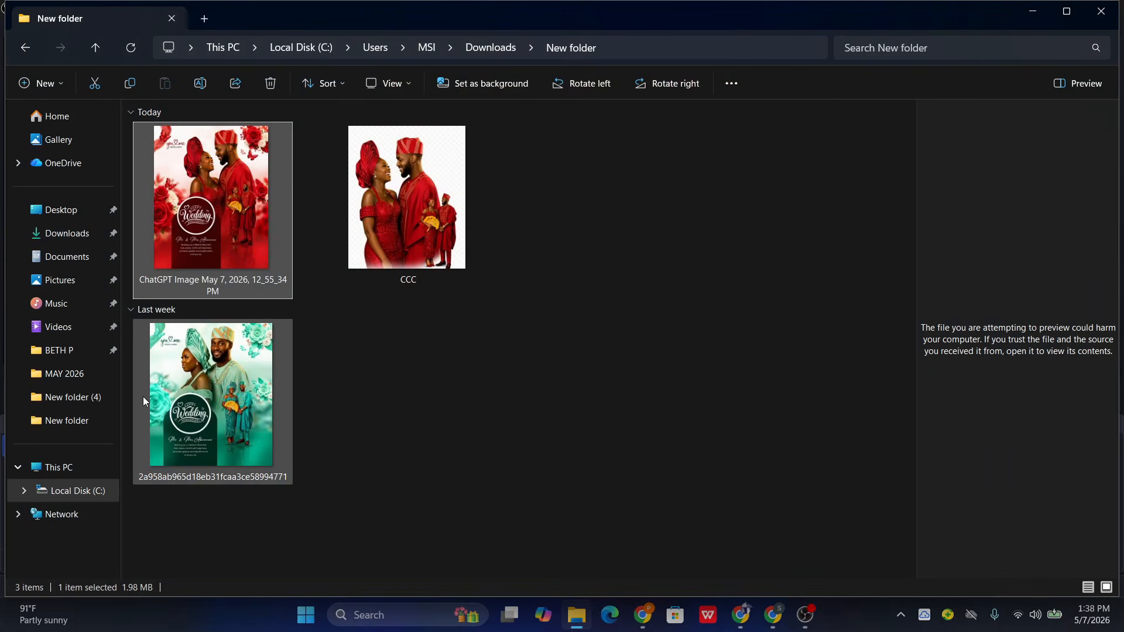
{"action": "double_click", "coordinate": [269, 358]}
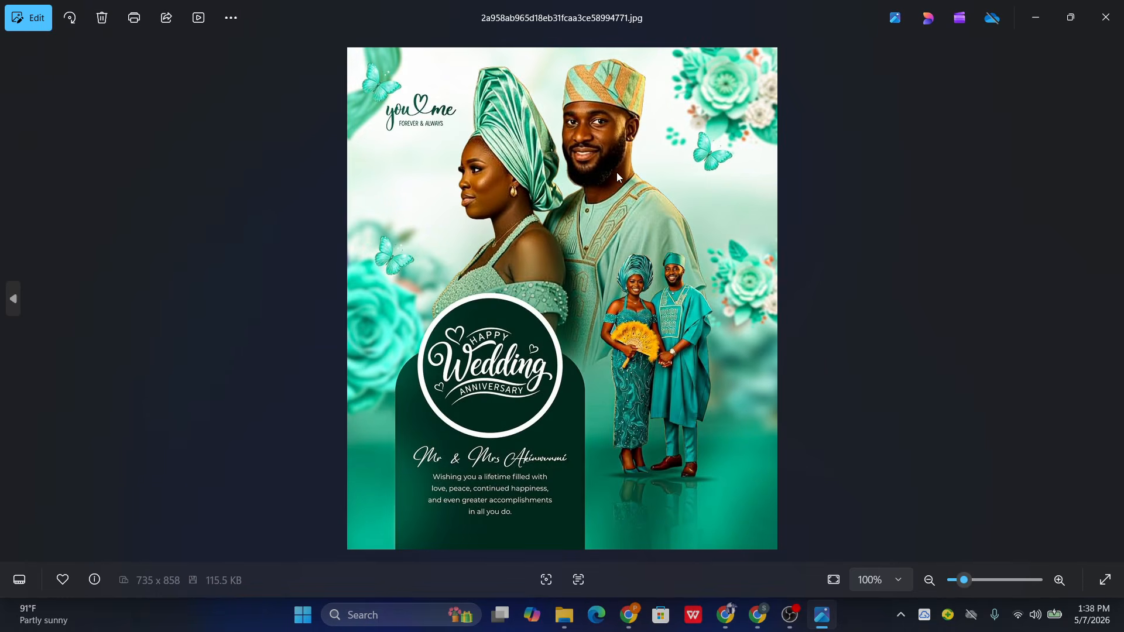
{"action": "left_click", "coordinate": [1105, 16]}
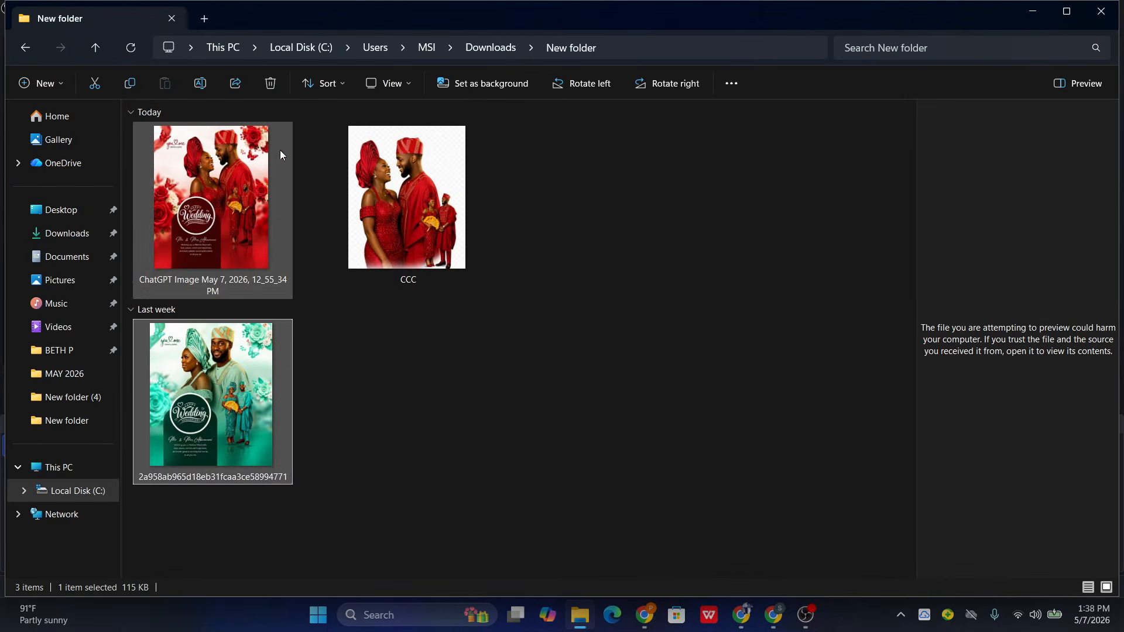
{"action": "left_click", "coordinate": [264, 138]}
{"action": "double_click", "coordinate": [265, 138]}
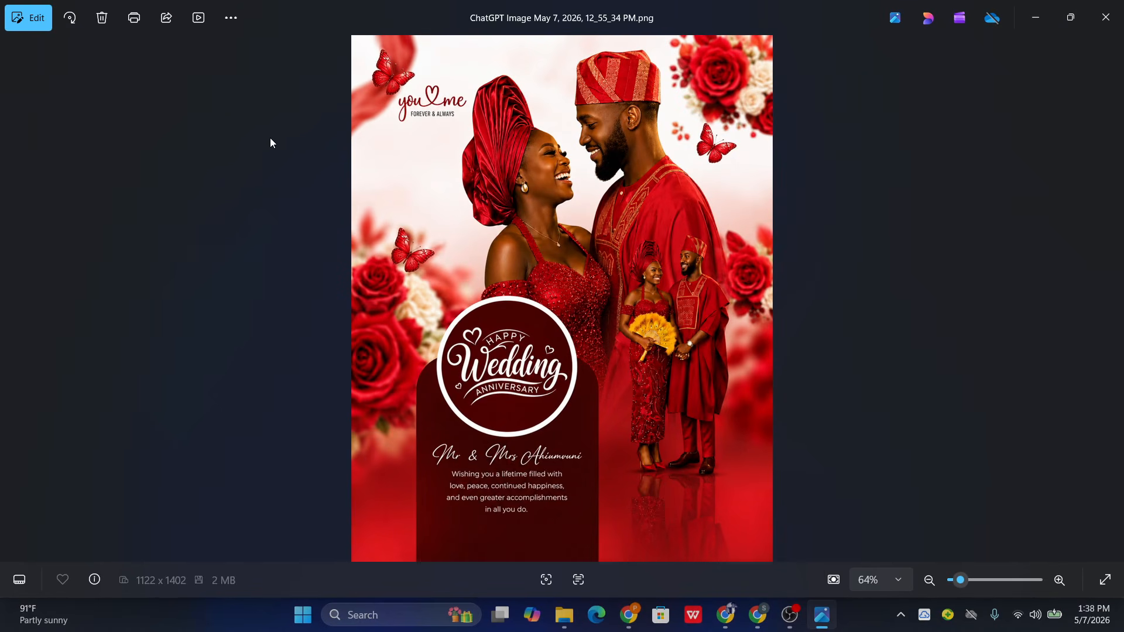
{"action": "left_click", "coordinate": [1106, 16]}
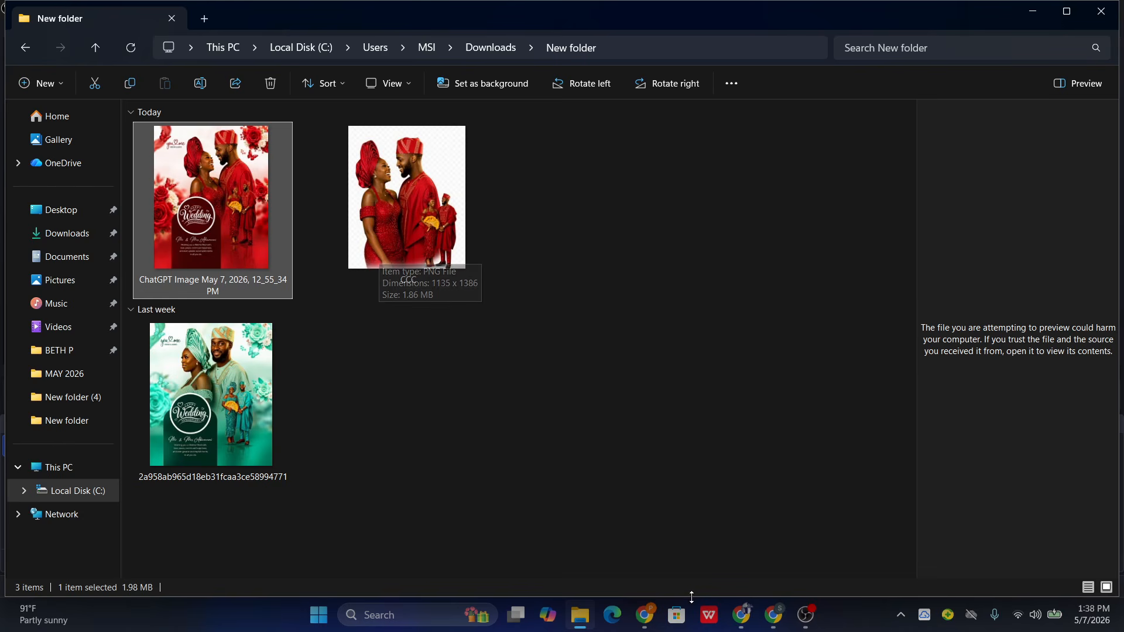
- Copy the "You are an expert prompt engineer" instruction from the Prompts Google Doc into a new ChatGPT message
{"action": "left_click", "coordinate": [773, 618]}
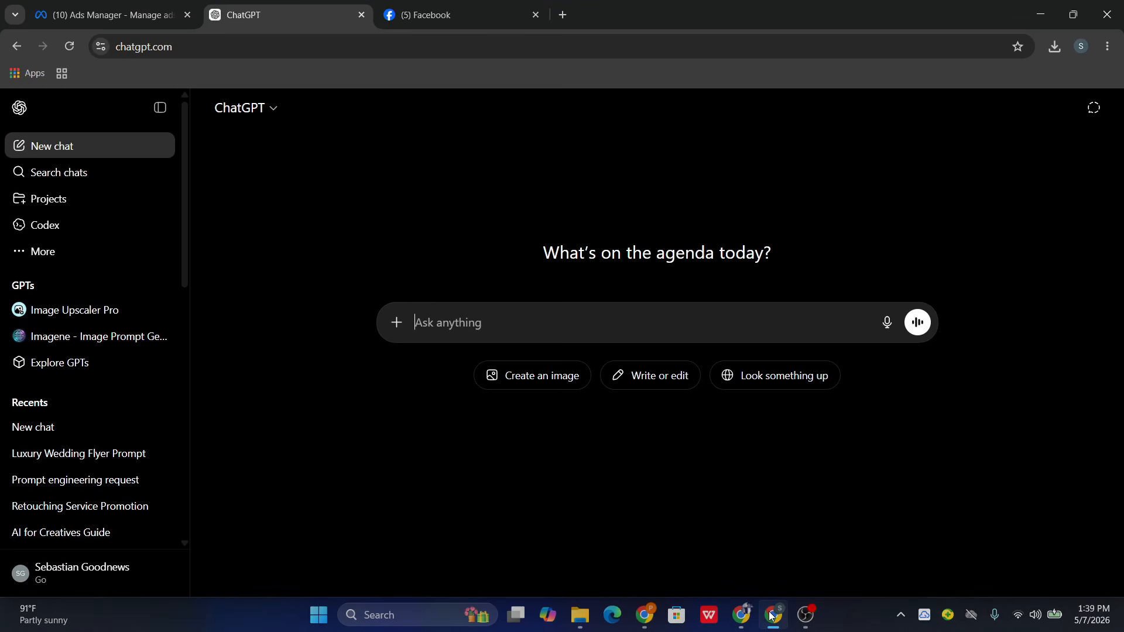
{"action": "left_click", "coordinate": [645, 616]}
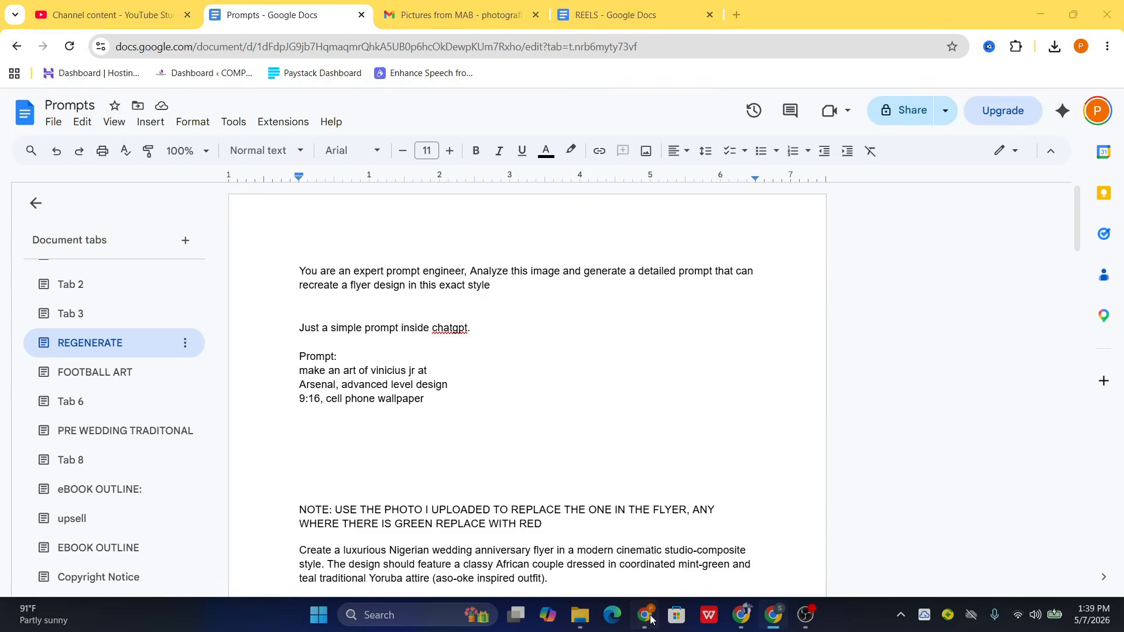
{"action": "left_click_drag", "start_coordinate": [495, 286], "coordinate": [290, 251]}
{"action": "key", "text": "ctrl+c"}
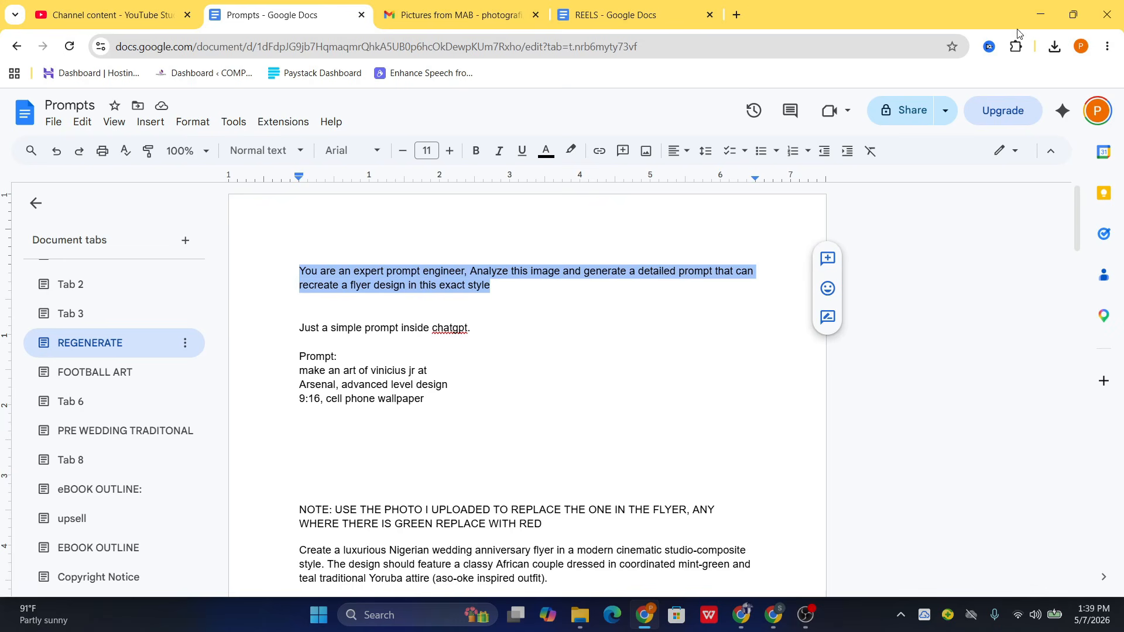
{"action": "left_click", "coordinate": [1040, 14]}
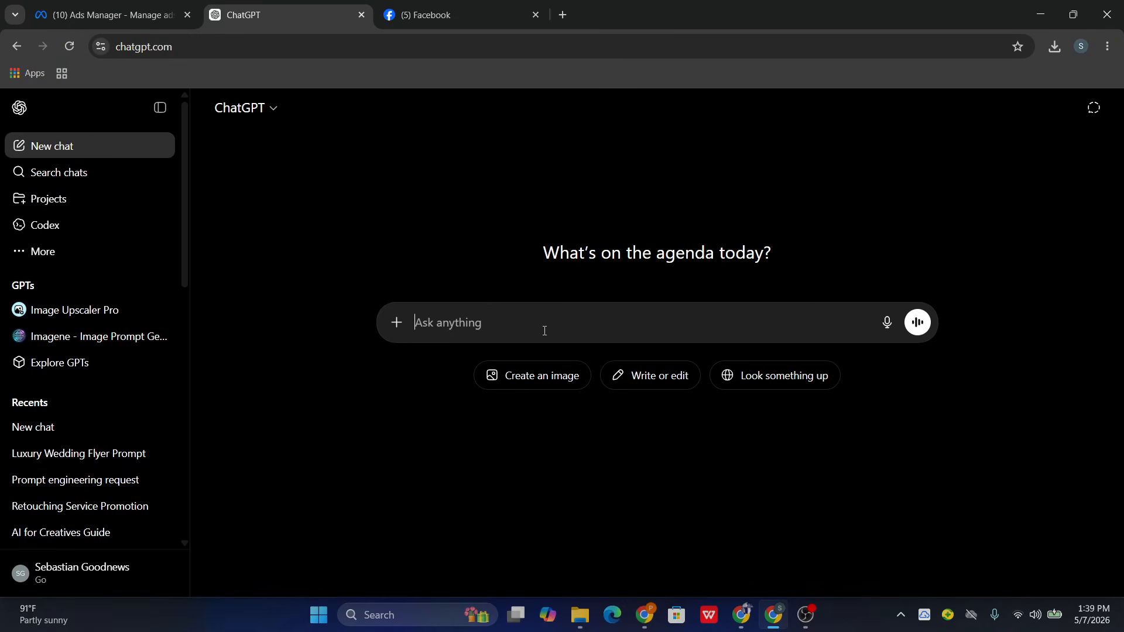
{"action": "key", "text": "ctrl+v"}
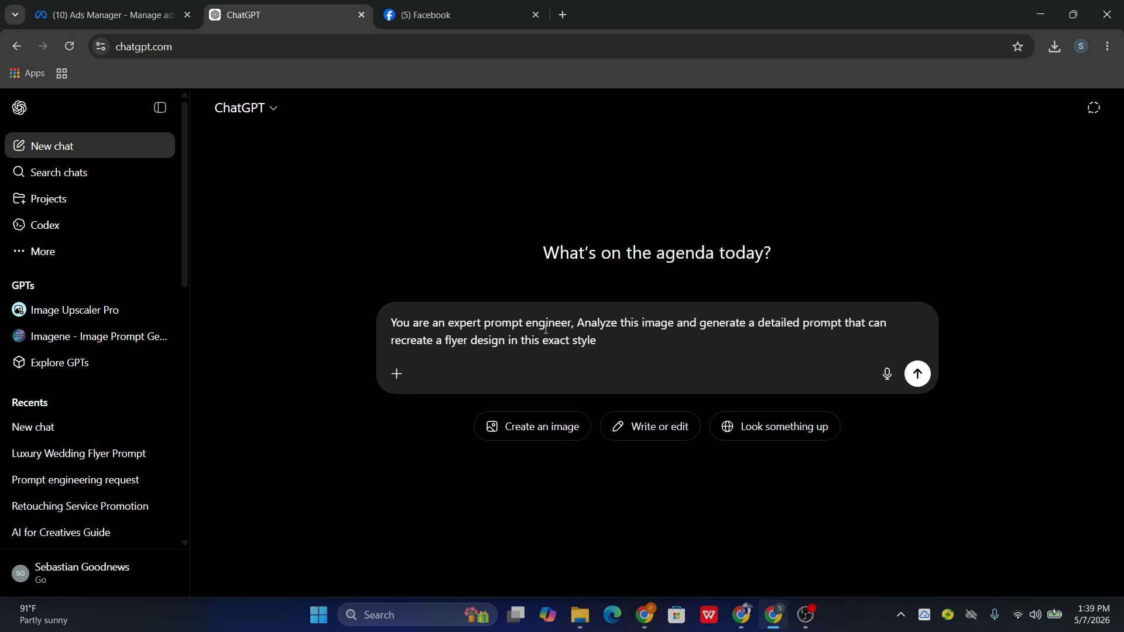
- Attach the green flyer image 2a958ab965d18eb31fcaa3ce58994771 to the message and send it to ChatGPT
{"action": "left_click", "coordinate": [397, 374]}
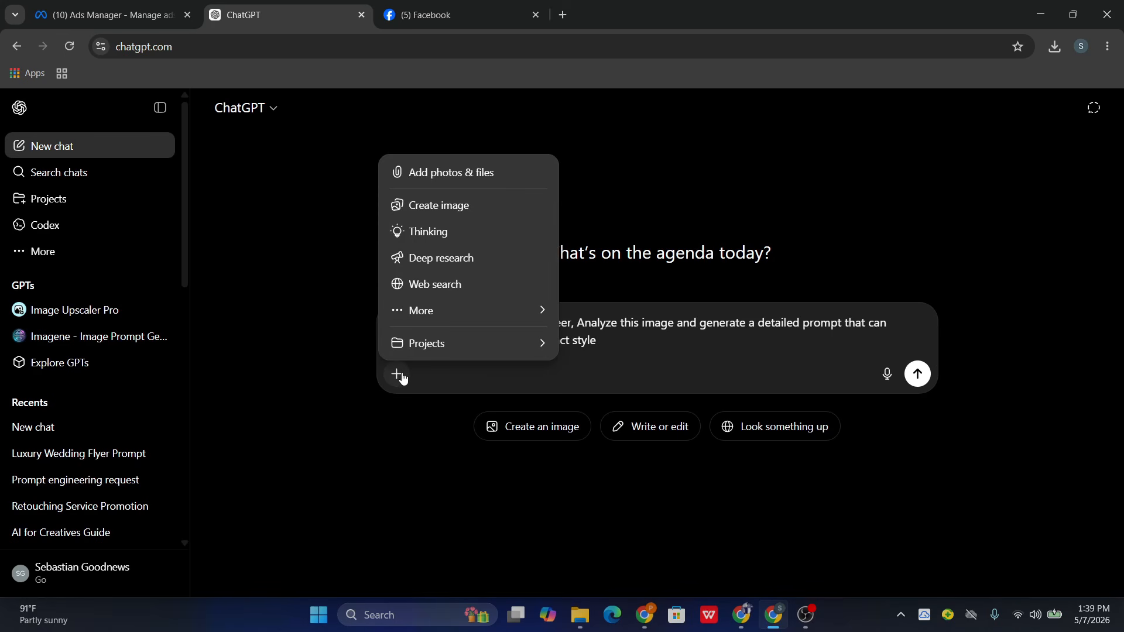
{"action": "left_click", "coordinate": [471, 173]}
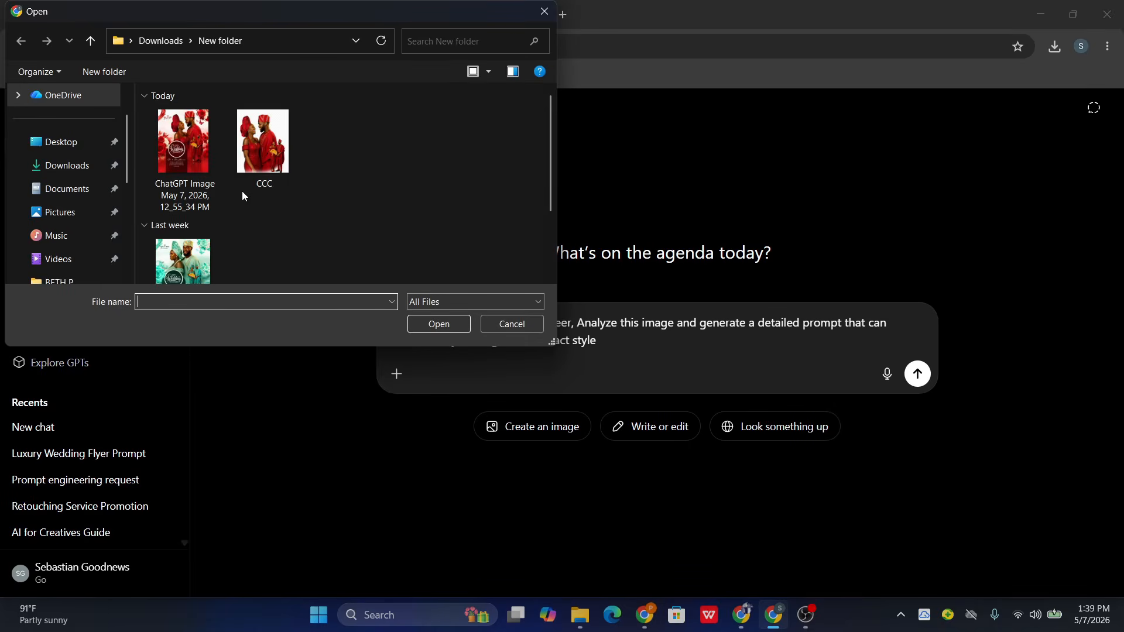
{"action": "scroll", "coordinate": [234, 206], "scroll_direction": "down", "scroll_amount": 1}
{"action": "left_click", "coordinate": [187, 211]}
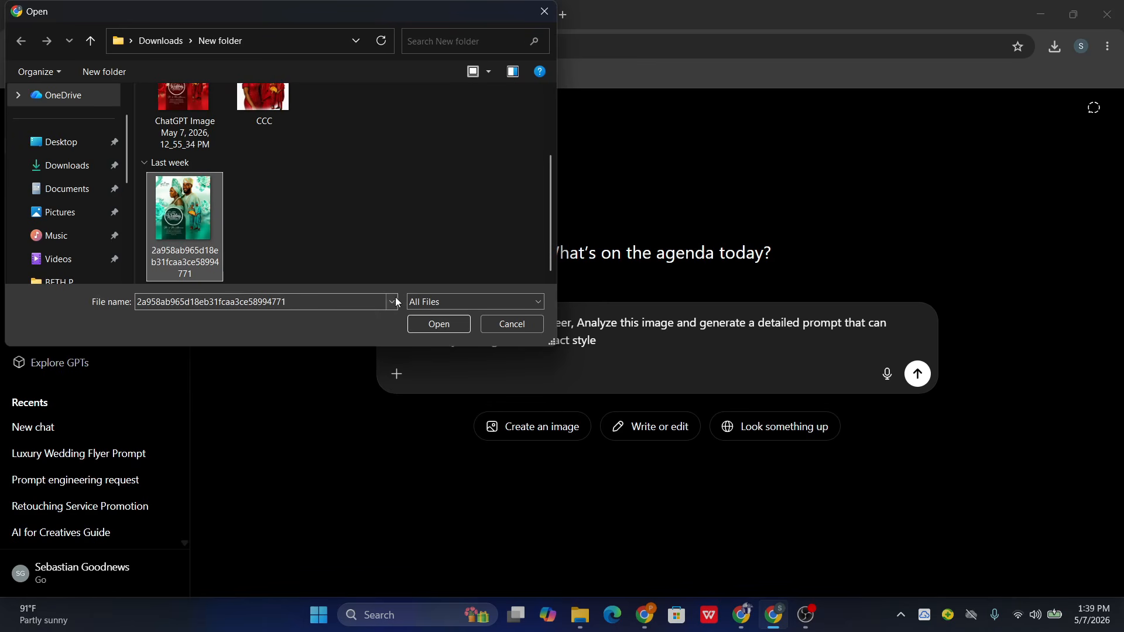
{"action": "left_click", "coordinate": [432, 324]}
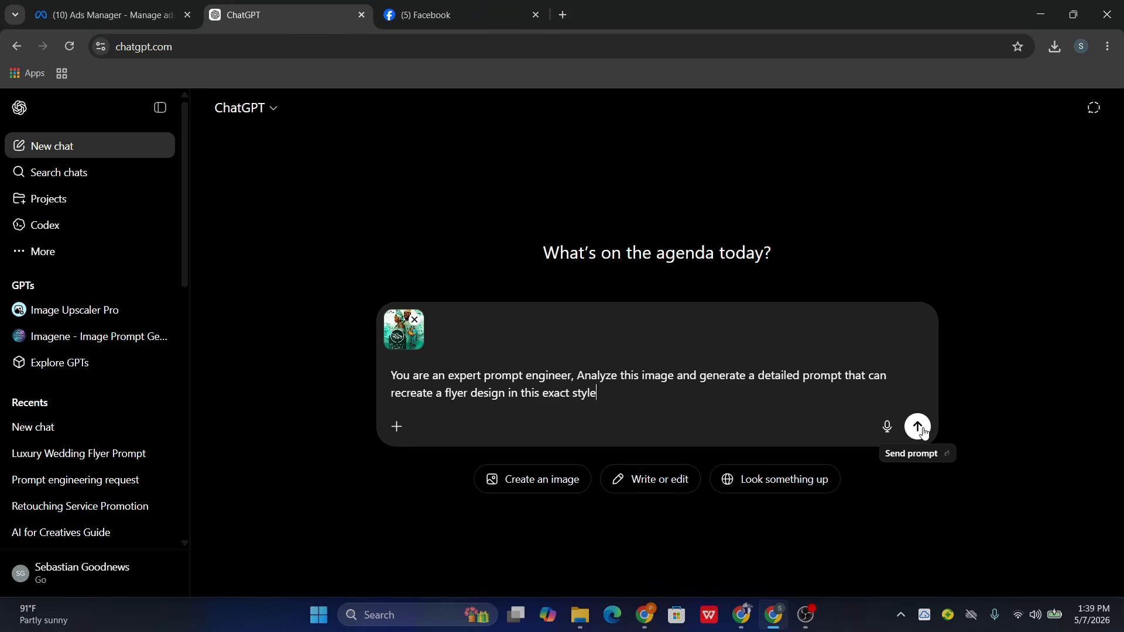
{"action": "left_click", "coordinate": [918, 427]}
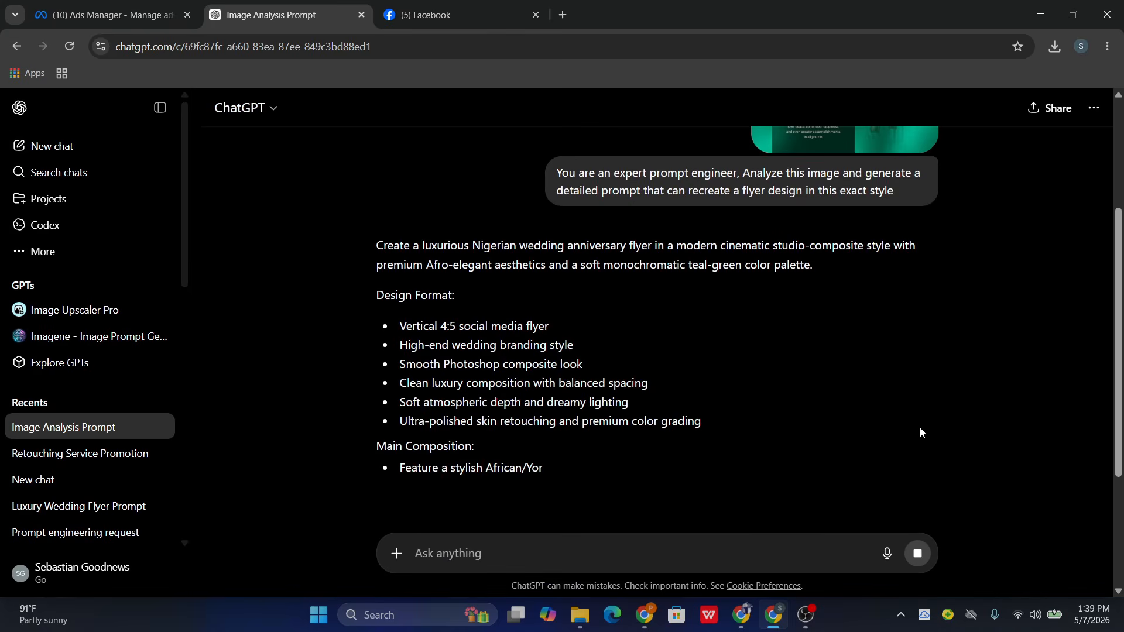
- Read through ChatGPT's flyer prompt, from the design format to the design style keywords
{"action": "scroll", "coordinate": [674, 353], "scroll_direction": "down", "scroll_amount": 5}
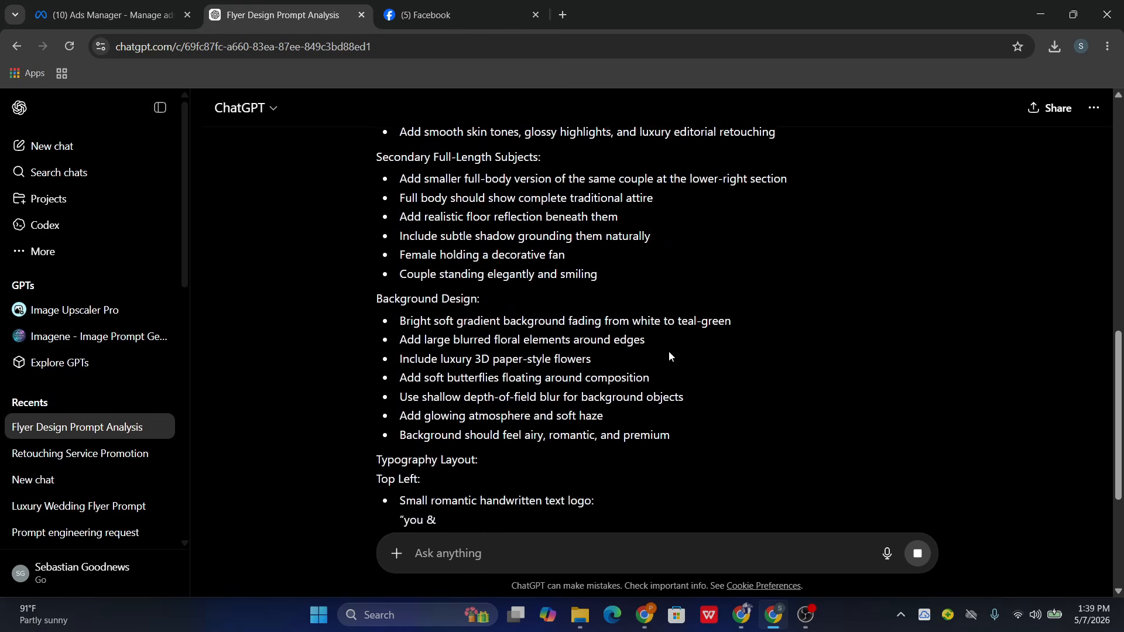
{"action": "scroll", "coordinate": [668, 350], "scroll_direction": "up", "scroll_amount": 15}
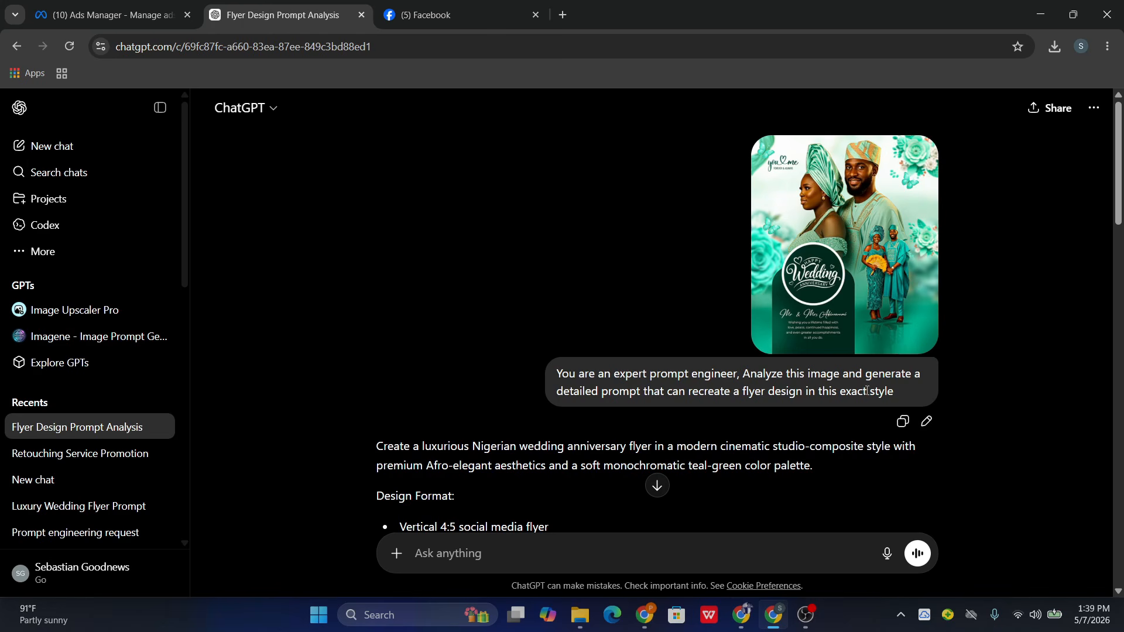
{"action": "scroll", "coordinate": [756, 398], "scroll_direction": "down", "scroll_amount": 15}
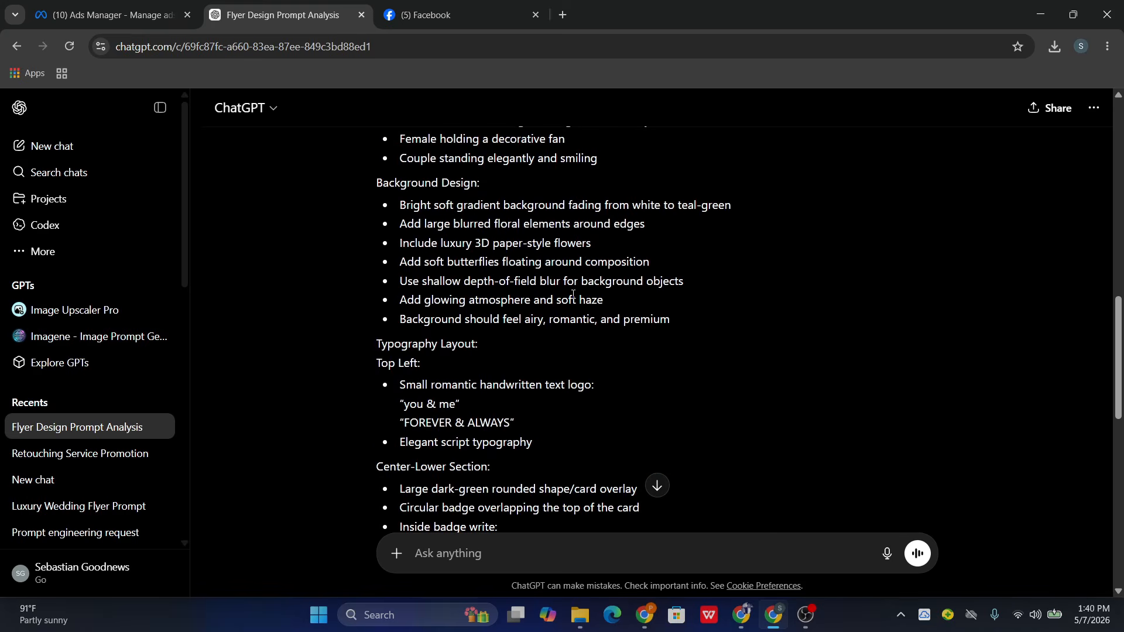
{"action": "scroll", "coordinate": [573, 295], "scroll_direction": "down", "scroll_amount": 10}
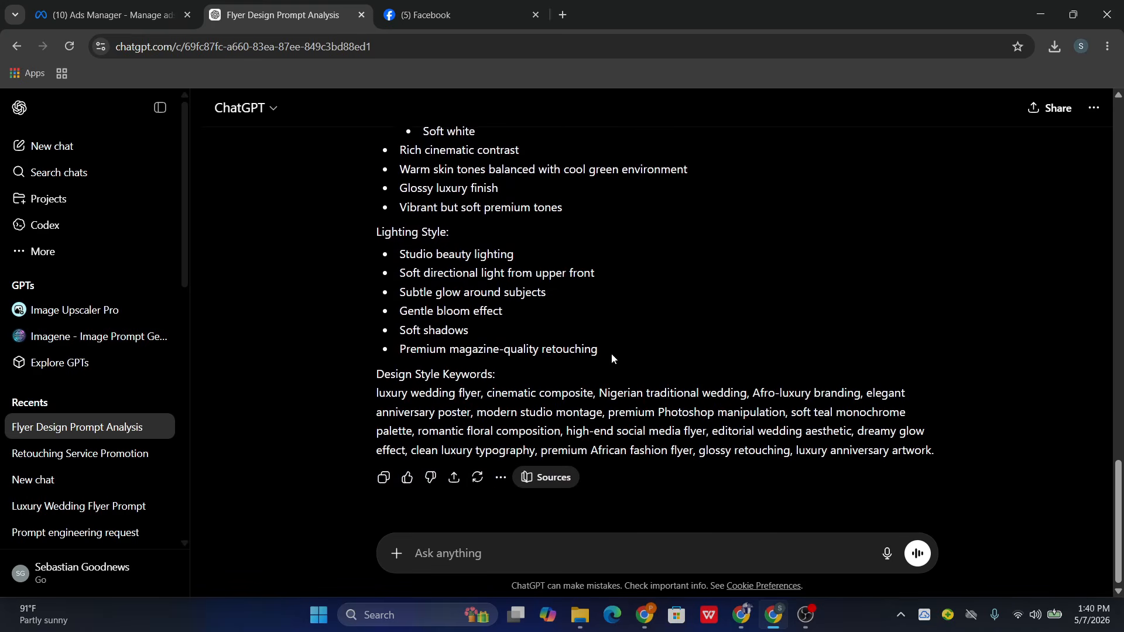
- Review the opening sections of ChatGPT's flyer prompt and locate the couple photo CCC in the Downloads folder in File Explorer
{"action": "scroll", "coordinate": [563, 320], "scroll_direction": "up", "scroll_amount": 12}
{"action": "scroll", "coordinate": [564, 323], "scroll_direction": "up", "scroll_amount": 8}
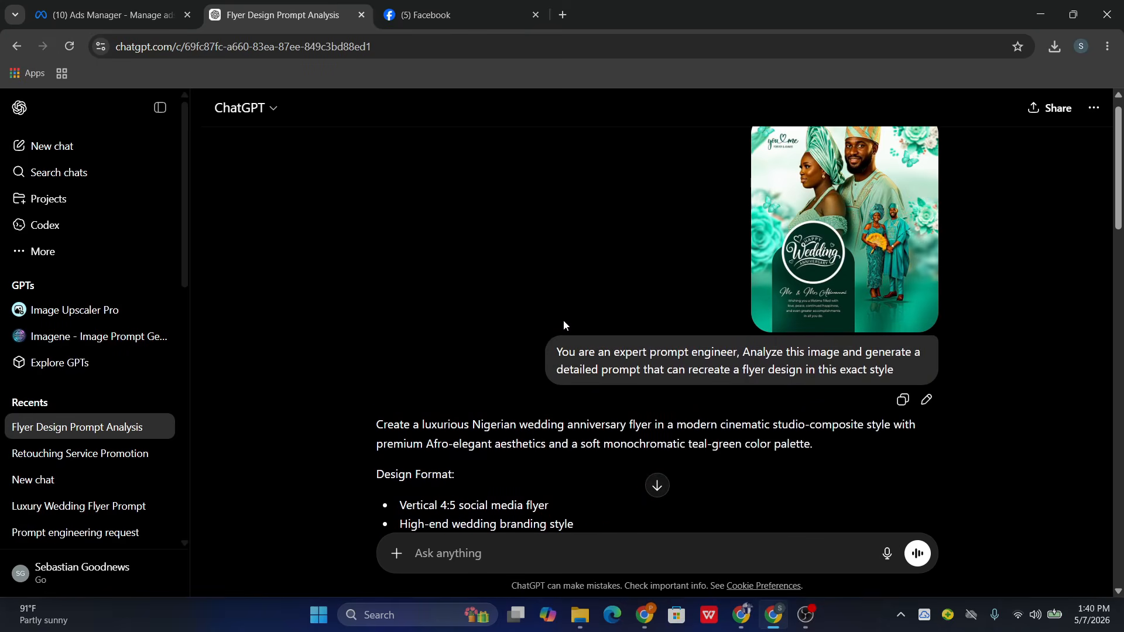
{"action": "scroll", "coordinate": [564, 320], "scroll_direction": "down", "scroll_amount": 4}
{"action": "scroll", "coordinate": [582, 410], "scroll_direction": "down", "scroll_amount": 3}
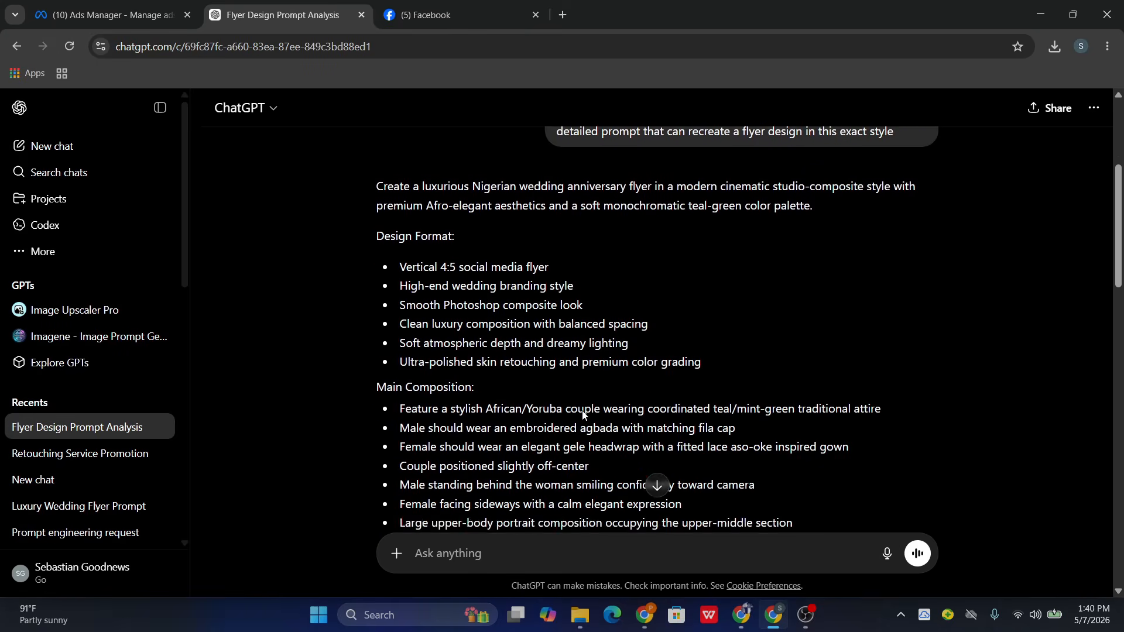
{"action": "left_click", "coordinate": [588, 622]}
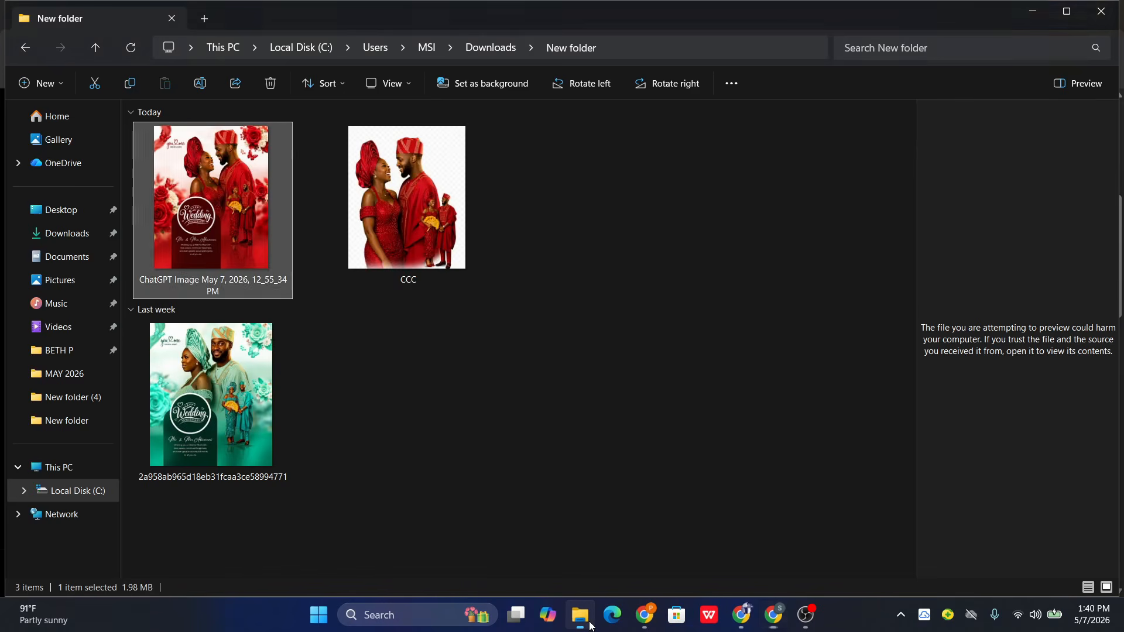
{"action": "left_click", "coordinate": [402, 198]}
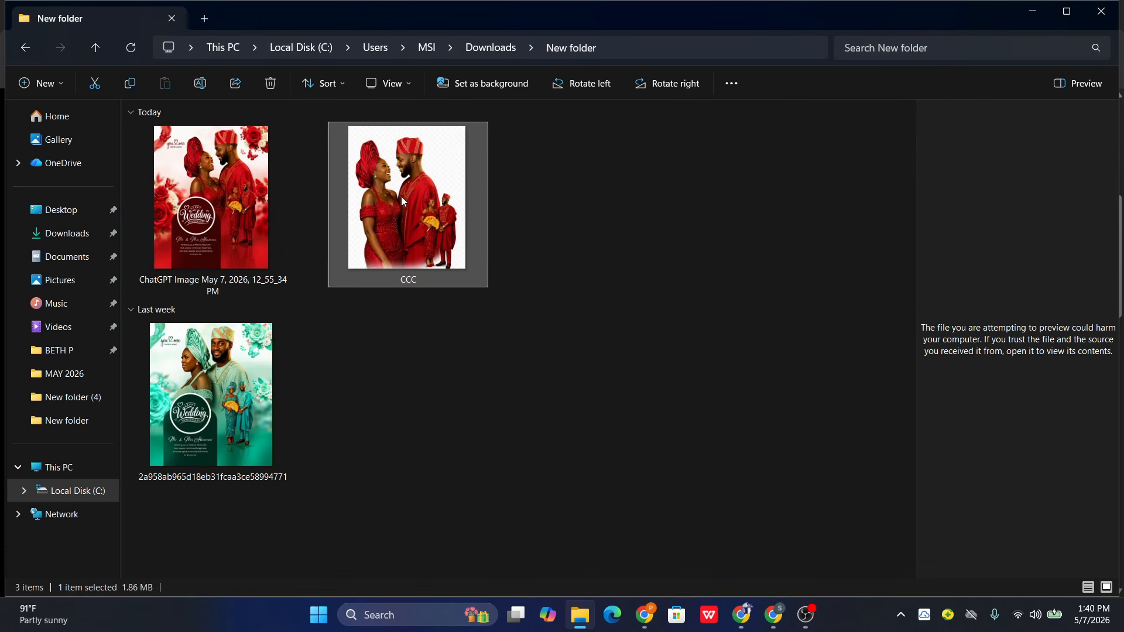
- Copy the saved flyer prompt in the Prompts Google Doc, from "NOTE: USE THE PHOTO I UPLOADED" through the Quality section
{"action": "left_click", "coordinate": [644, 626]}
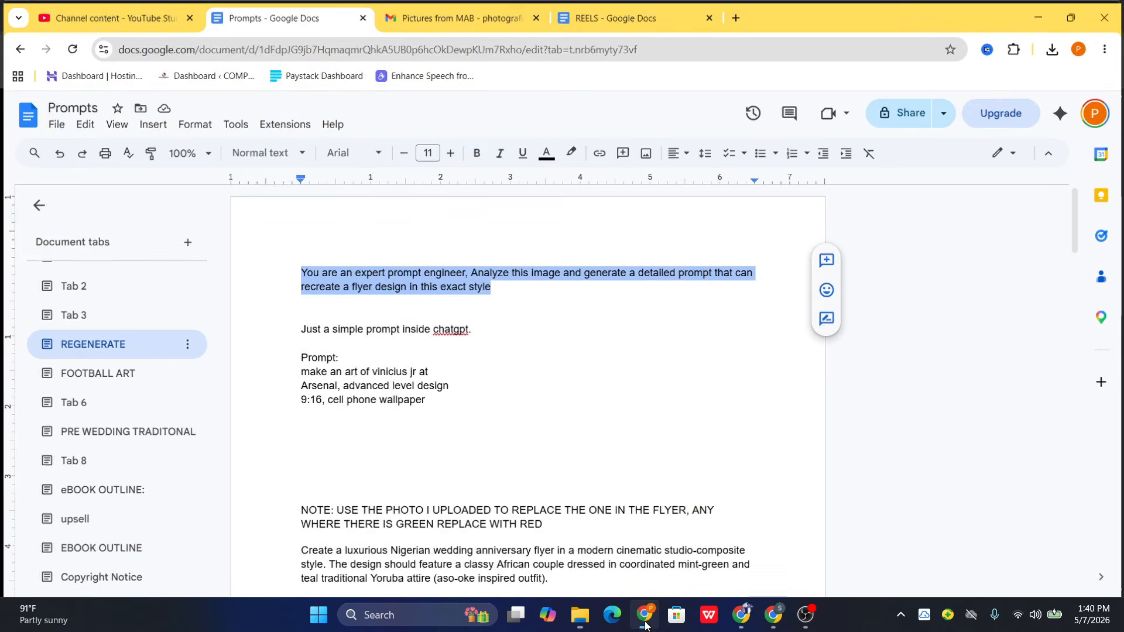
{"action": "scroll", "coordinate": [622, 380], "scroll_direction": "down", "scroll_amount": 4}
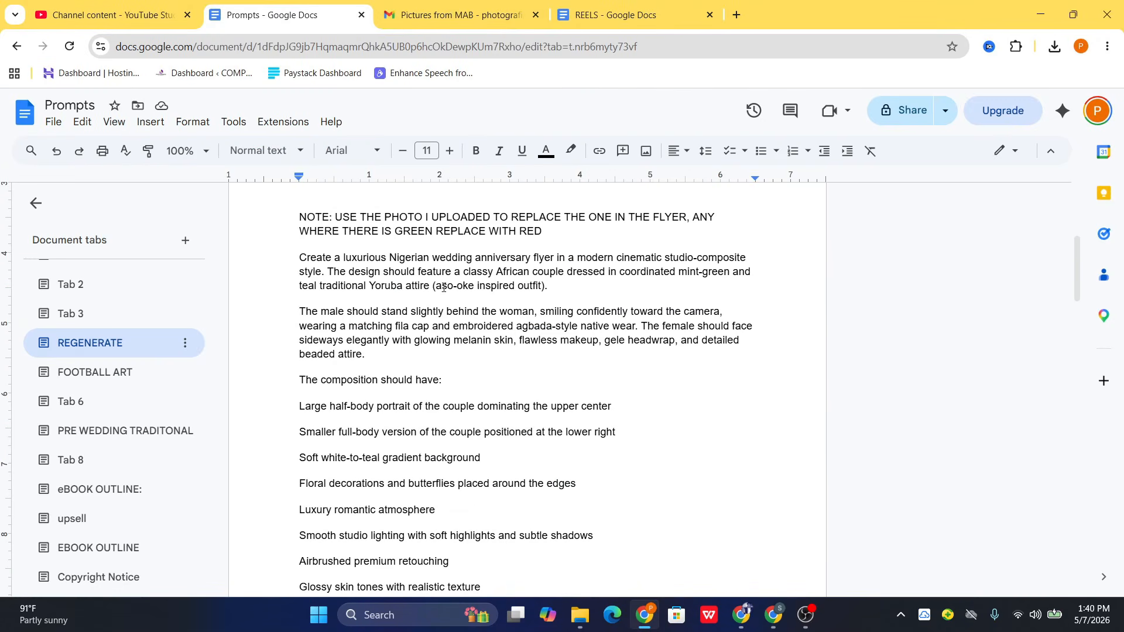
{"action": "mouse_move", "coordinate": [297, 215]}
{"action": "left_mouse_down"}
{"action": "mouse_move", "coordinate": [591, 439]}
{"action": "mouse_move", "coordinate": [719, 575]}
{"action": "mouse_move", "coordinate": [733, 624]}
{"action": "left_mouse_up"}
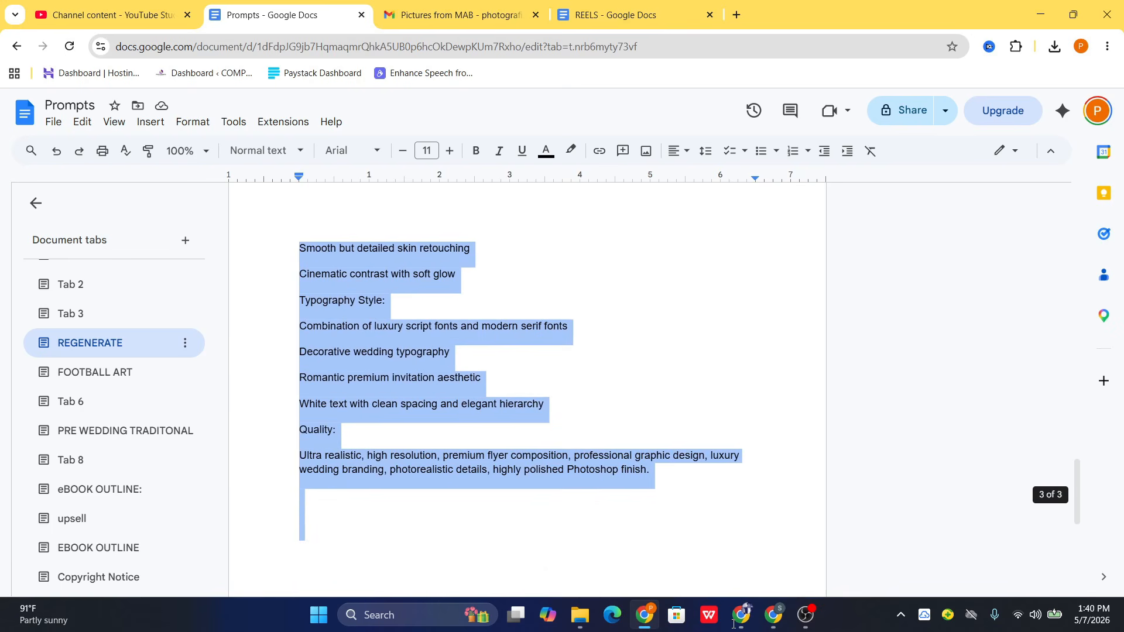
{"action": "right_click", "coordinate": [382, 258]}
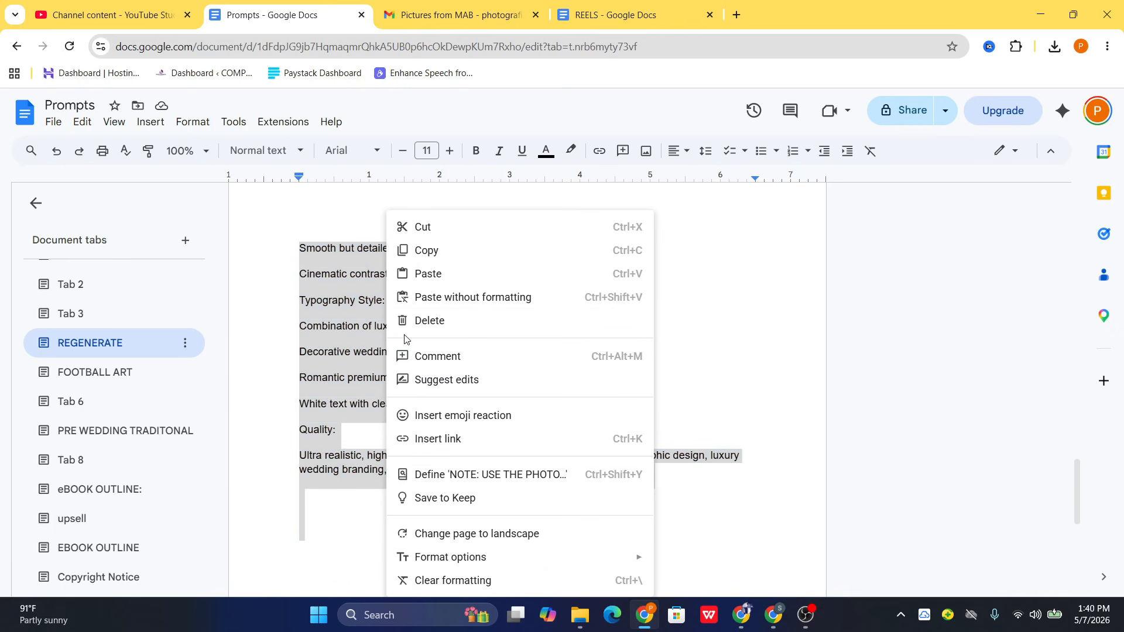
{"action": "left_click", "coordinate": [452, 251]}
{"action": "left_click", "coordinate": [1040, 14]}
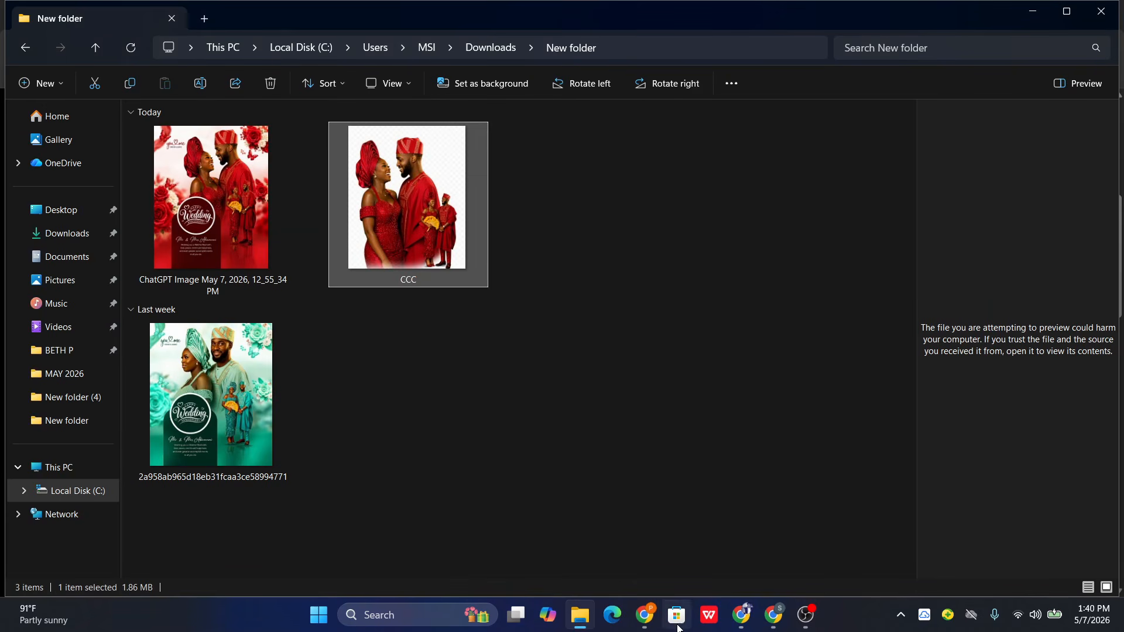
- Return to the ChatGPT flyer conversation, enable Create image for the new message and paste the copied flyer prompt into it
{"action": "left_click", "coordinate": [773, 615]}
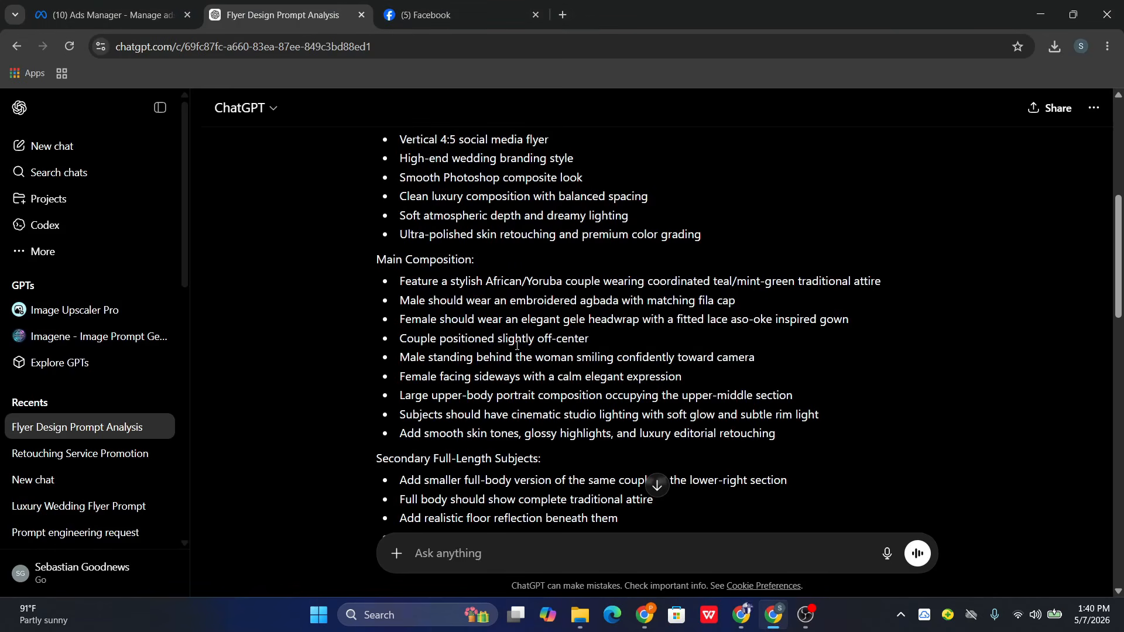
{"action": "scroll", "coordinate": [679, 249], "scroll_direction": "up", "scroll_amount": 7}
{"action": "scroll", "coordinate": [679, 249], "scroll_direction": "down", "scroll_amount": 5}
{"action": "scroll", "coordinate": [679, 249], "scroll_direction": "up", "scroll_amount": 6}
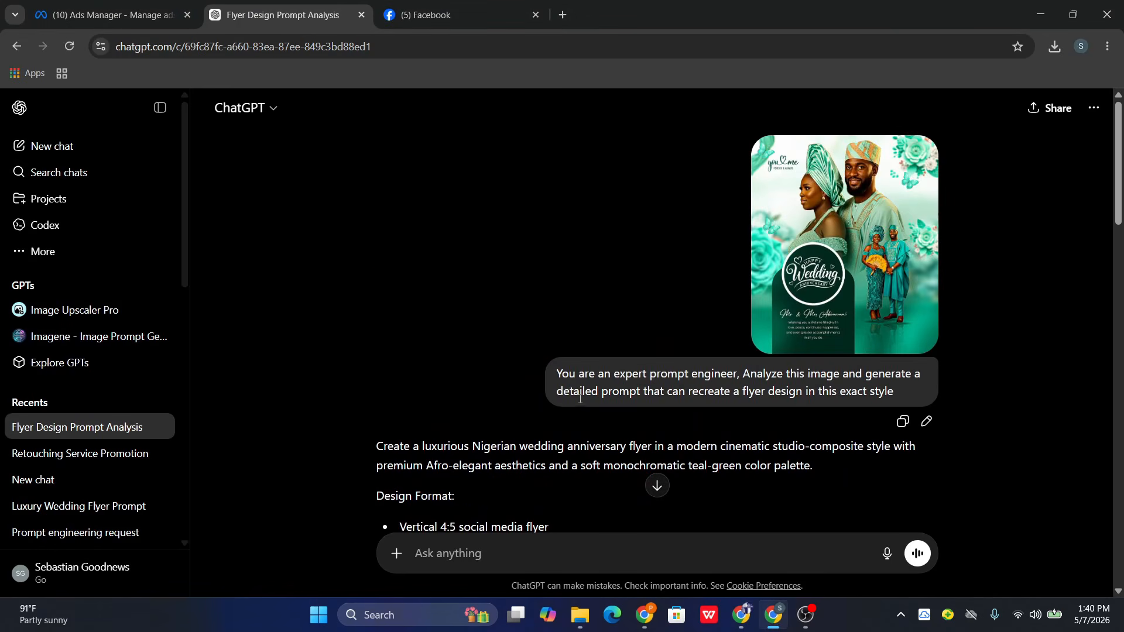
{"action": "scroll", "coordinate": [811, 340], "scroll_direction": "down", "scroll_amount": 1}
{"action": "scroll", "coordinate": [697, 343], "scroll_direction": "up", "scroll_amount": 1}
{"action": "scroll", "coordinate": [704, 330], "scroll_direction": "down", "scroll_amount": 4}
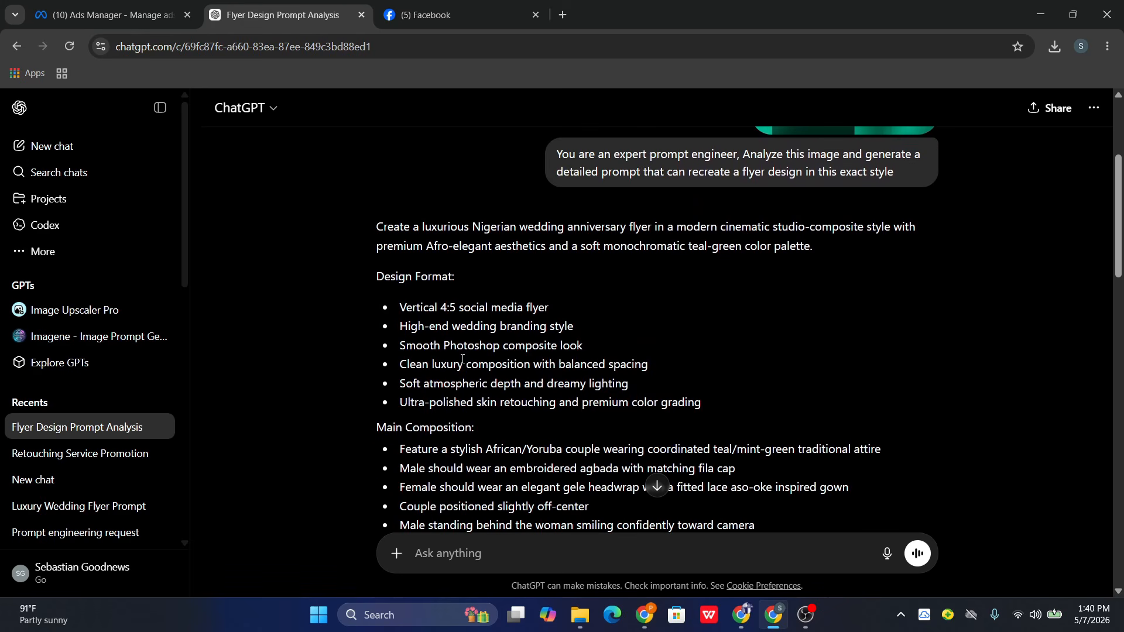
{"action": "scroll", "coordinate": [463, 359], "scroll_direction": "down", "scroll_amount": 4}
{"action": "left_click", "coordinate": [395, 554]}
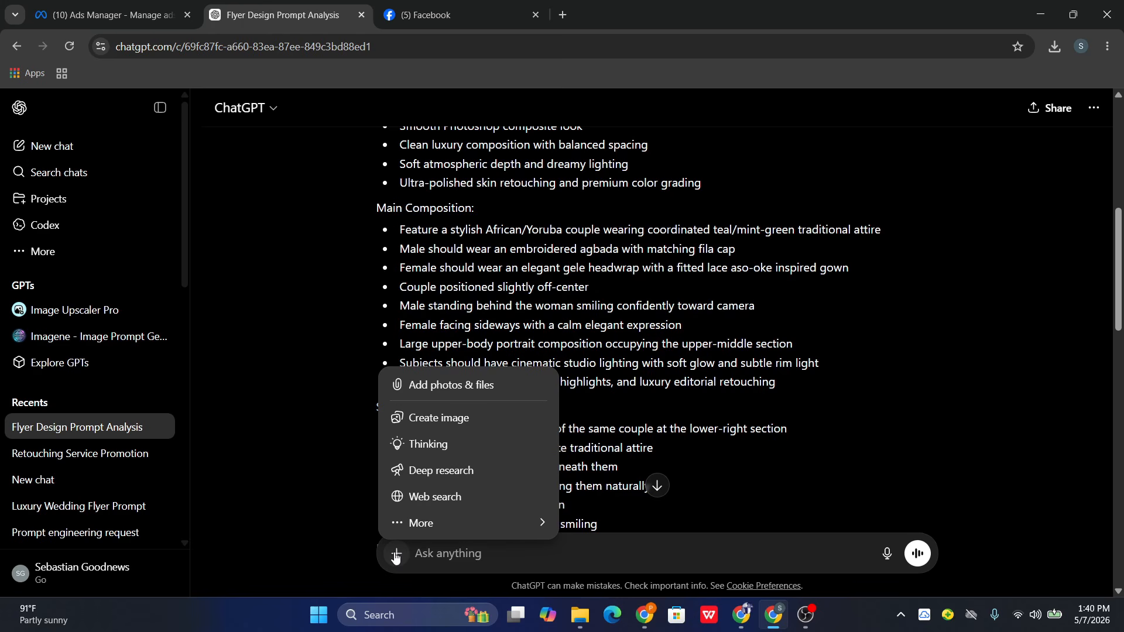
{"action": "left_click", "coordinate": [435, 419]}
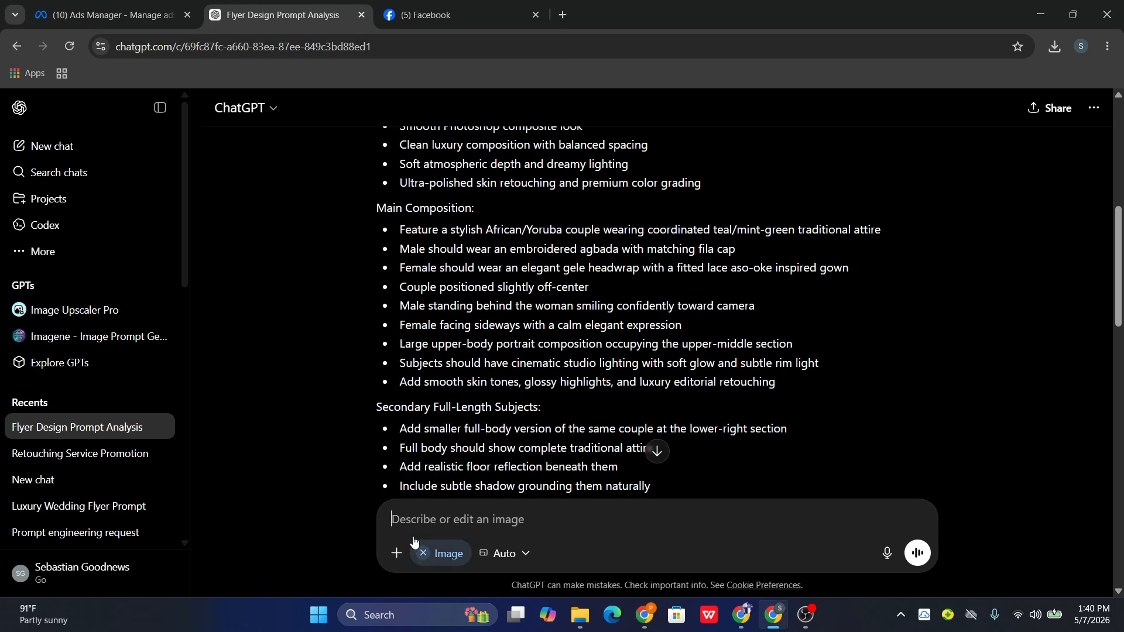
{"action": "key", "text": "ctrl+v"}
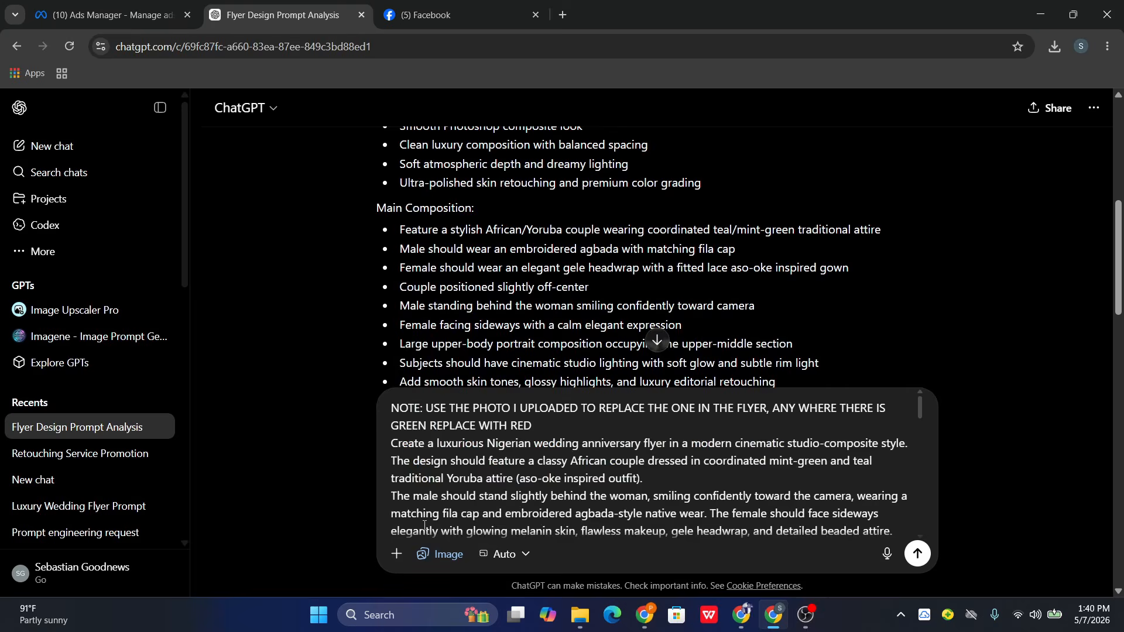
- Recheck the analysis request, and compare the green reference flyer with the red ChatGPT-made flyer, each opened as a full image
{"action": "scroll", "coordinate": [491, 461], "scroll_direction": "up", "scroll_amount": 3}
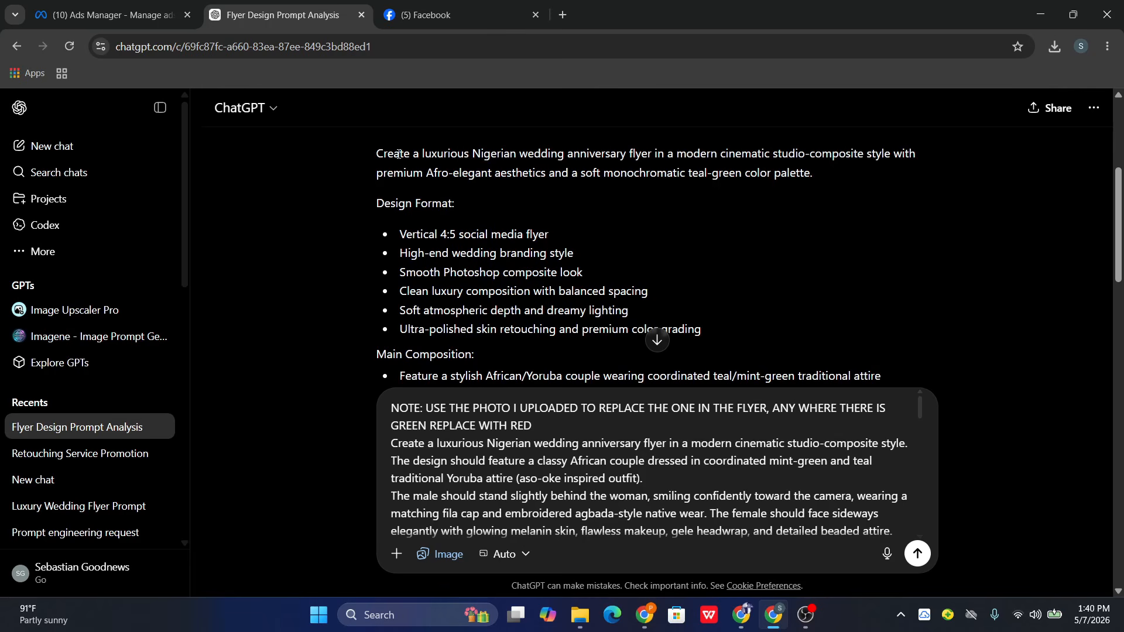
{"action": "scroll", "coordinate": [468, 234], "scroll_direction": "up", "scroll_amount": 3}
{"action": "scroll", "coordinate": [448, 286], "scroll_direction": "down", "scroll_amount": 1}
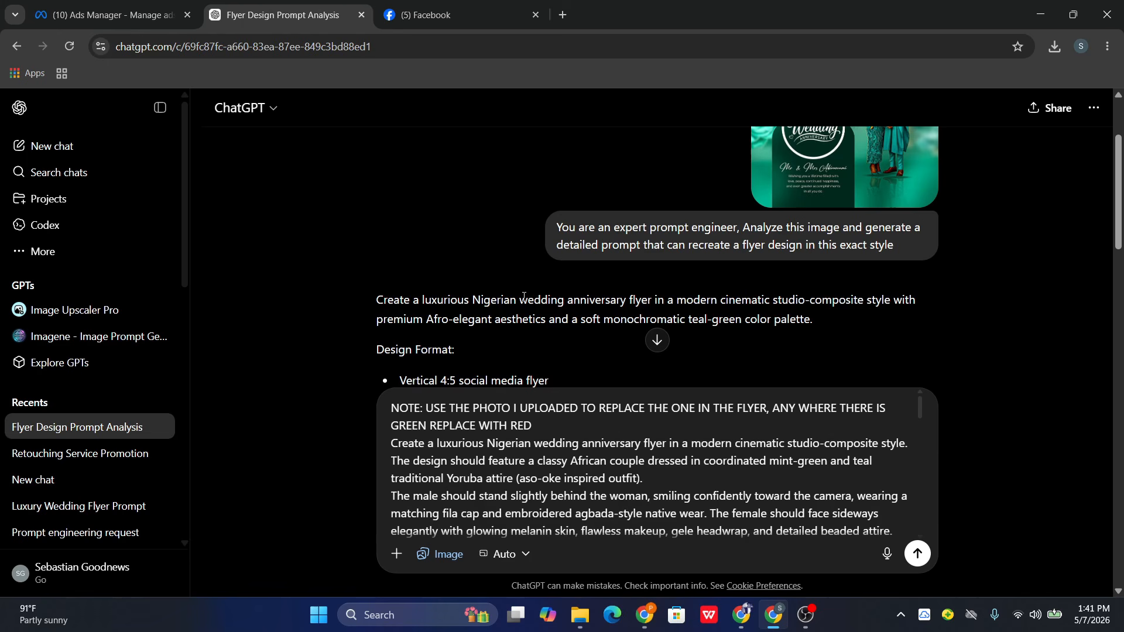
{"action": "scroll", "coordinate": [614, 439], "scroll_direction": "down", "scroll_amount": 1}
{"action": "scroll", "coordinate": [595, 471], "scroll_direction": "up", "scroll_amount": 1}
{"action": "left_click", "coordinate": [580, 618]}
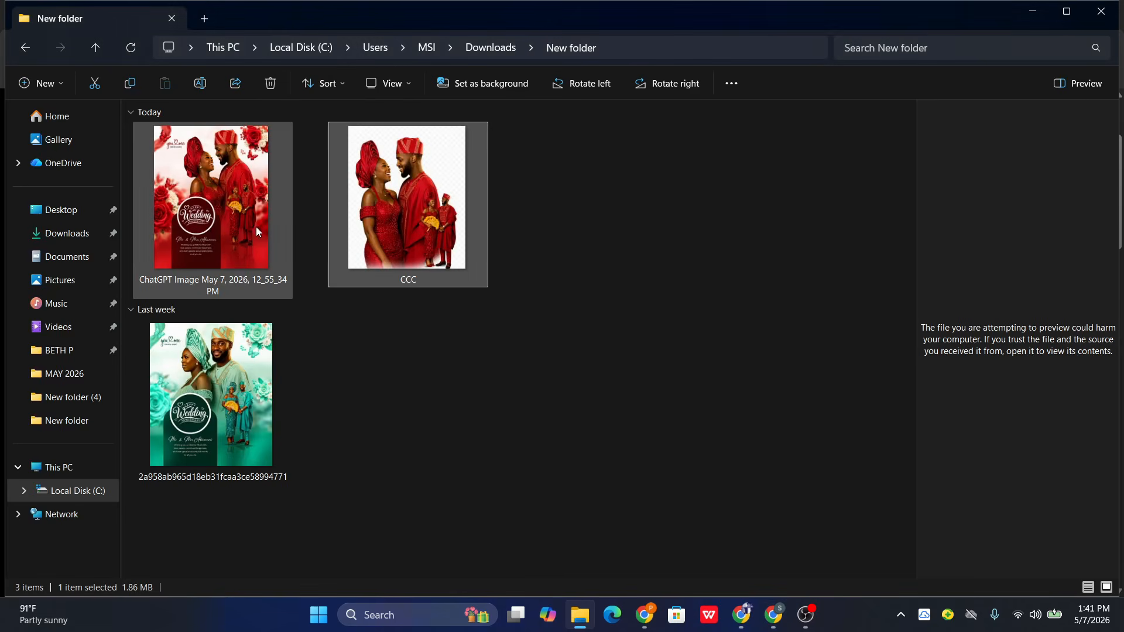
{"action": "left_click", "coordinate": [249, 368]}
{"action": "double_click", "coordinate": [249, 367]}
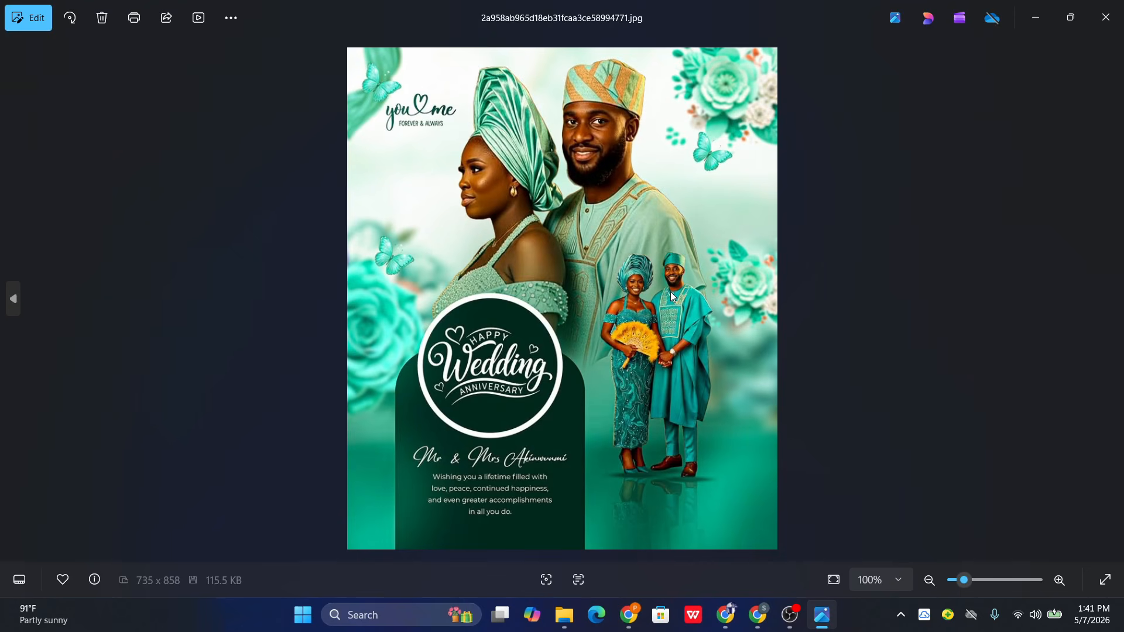
{"action": "left_click", "coordinate": [1106, 17]}
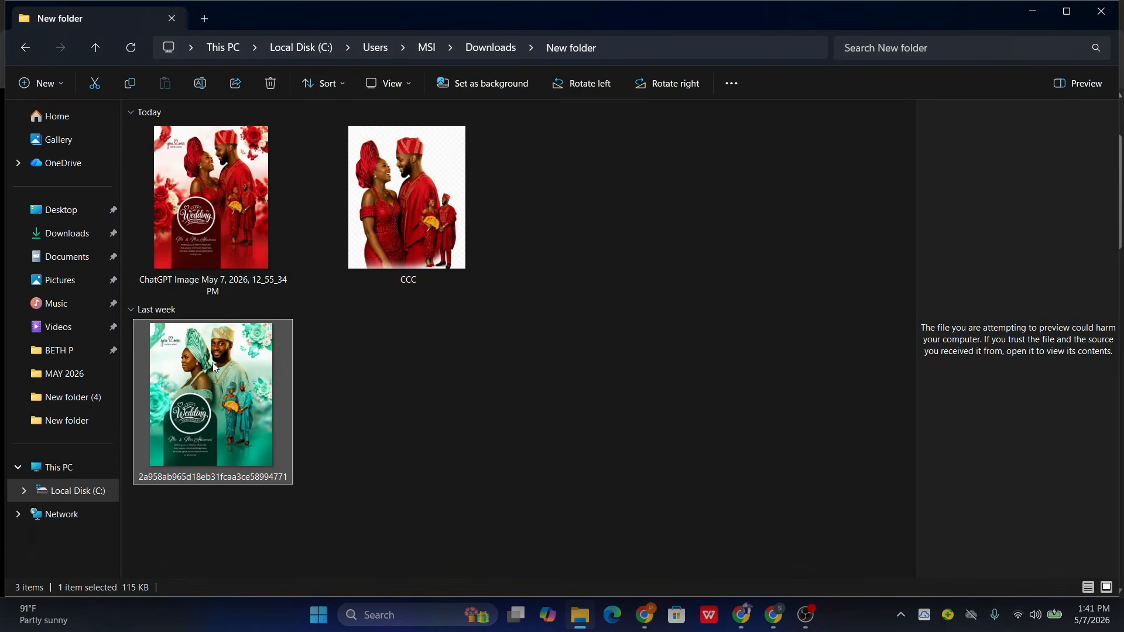
{"action": "double_click", "coordinate": [245, 401]}
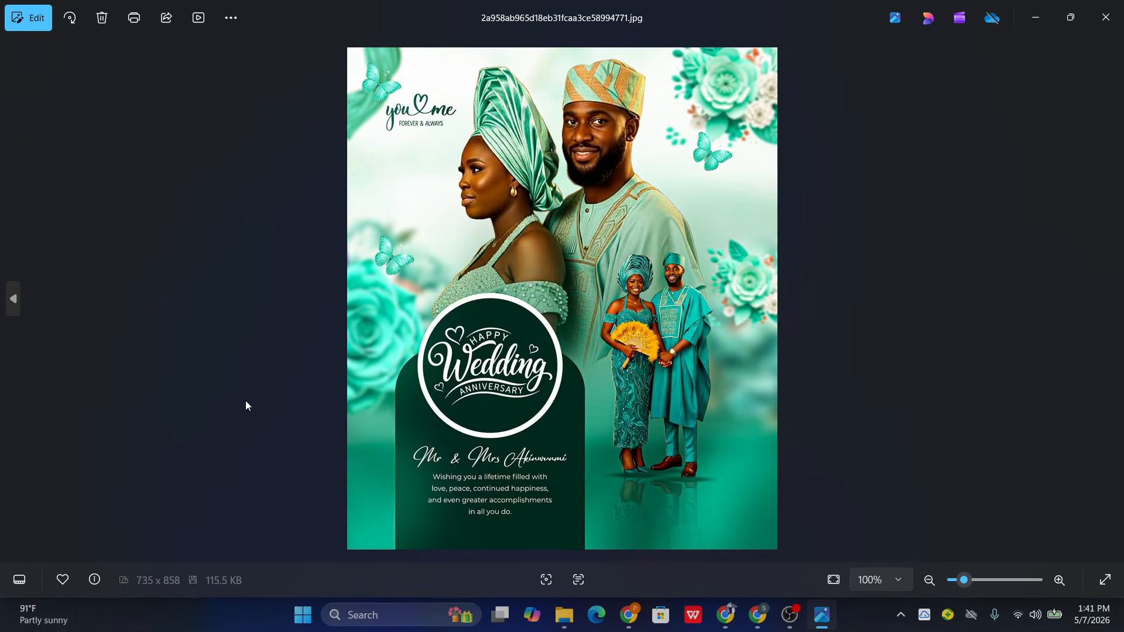
{"action": "left_click", "coordinate": [1106, 17]}
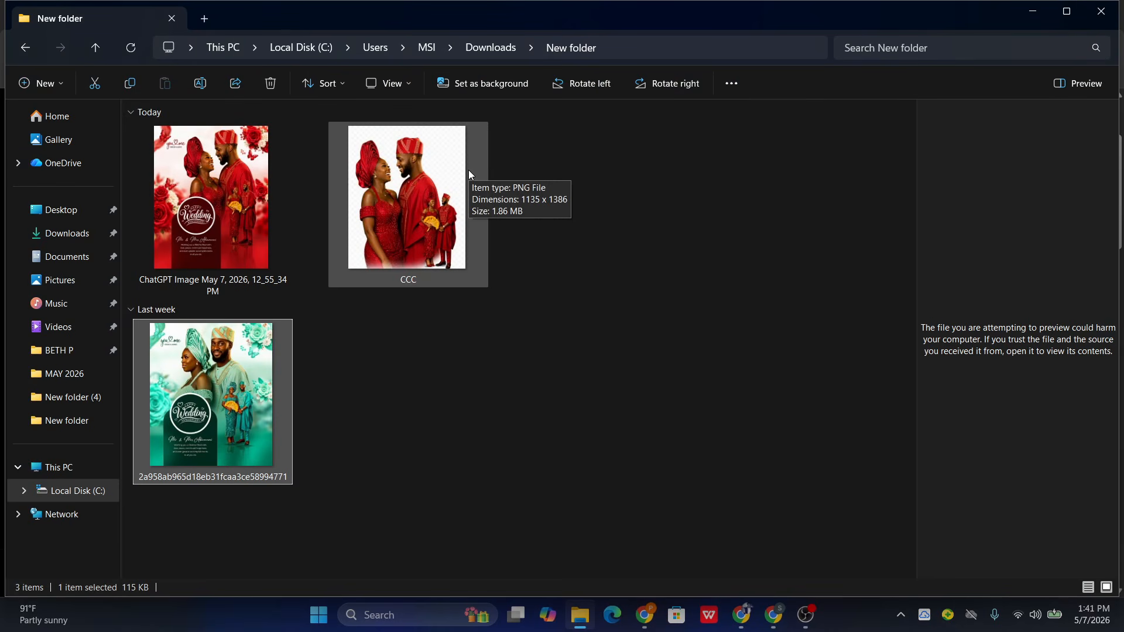
{"action": "double_click", "coordinate": [190, 181]}
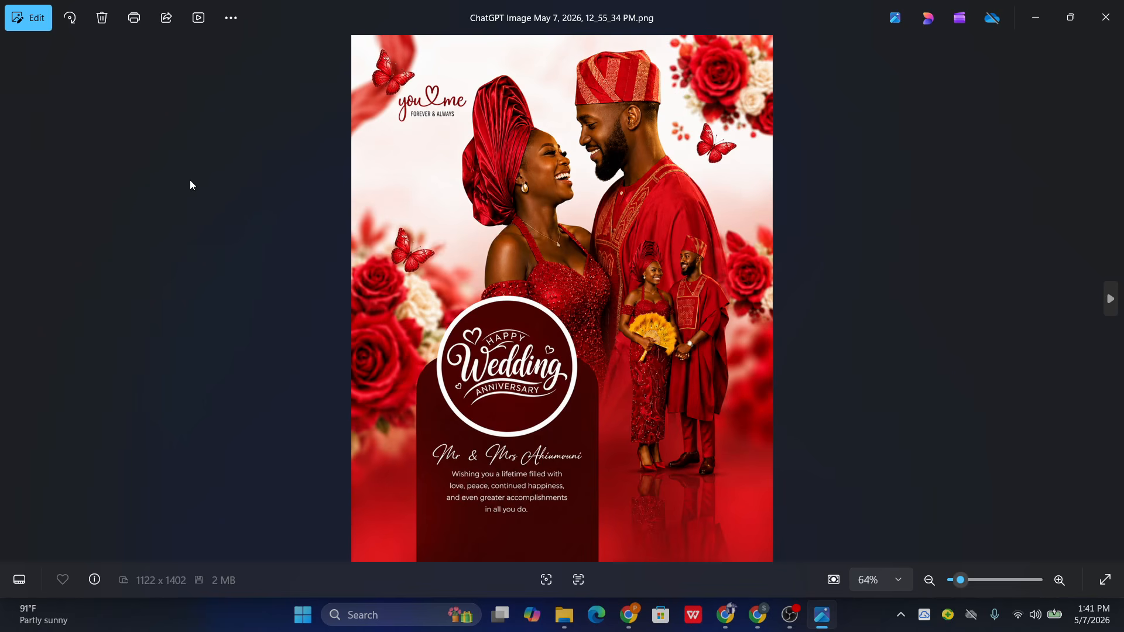
{"action": "left_click", "coordinate": [1106, 18]}
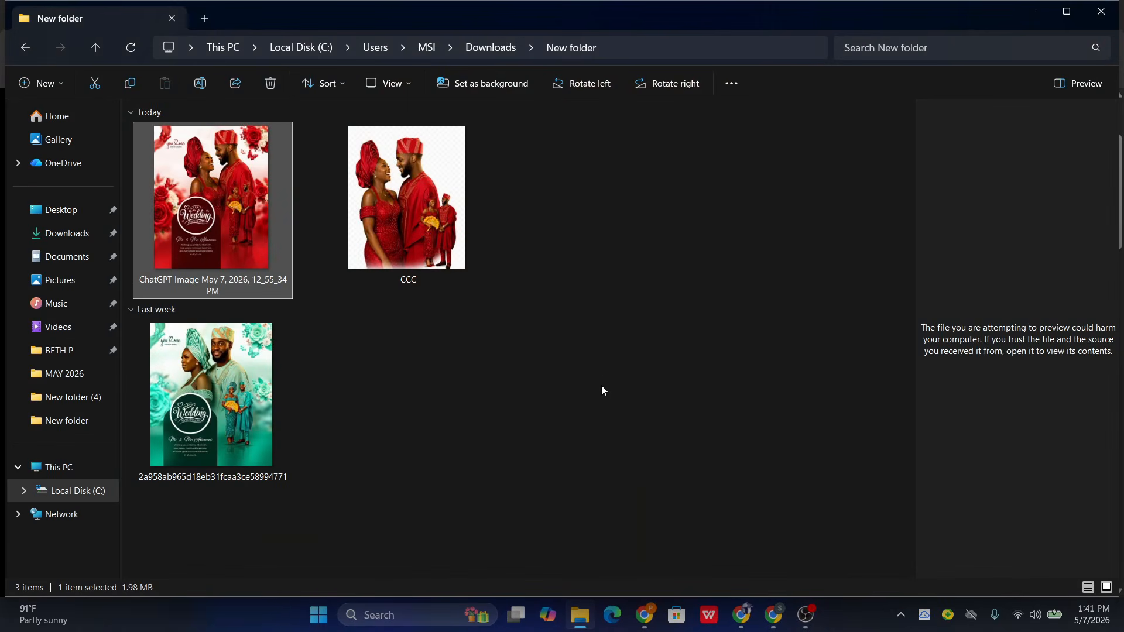
- Attach the red-attire couple photo CCC to the ChatGPT image message, check the pasted prompt and send it
{"action": "left_click", "coordinate": [774, 615]}
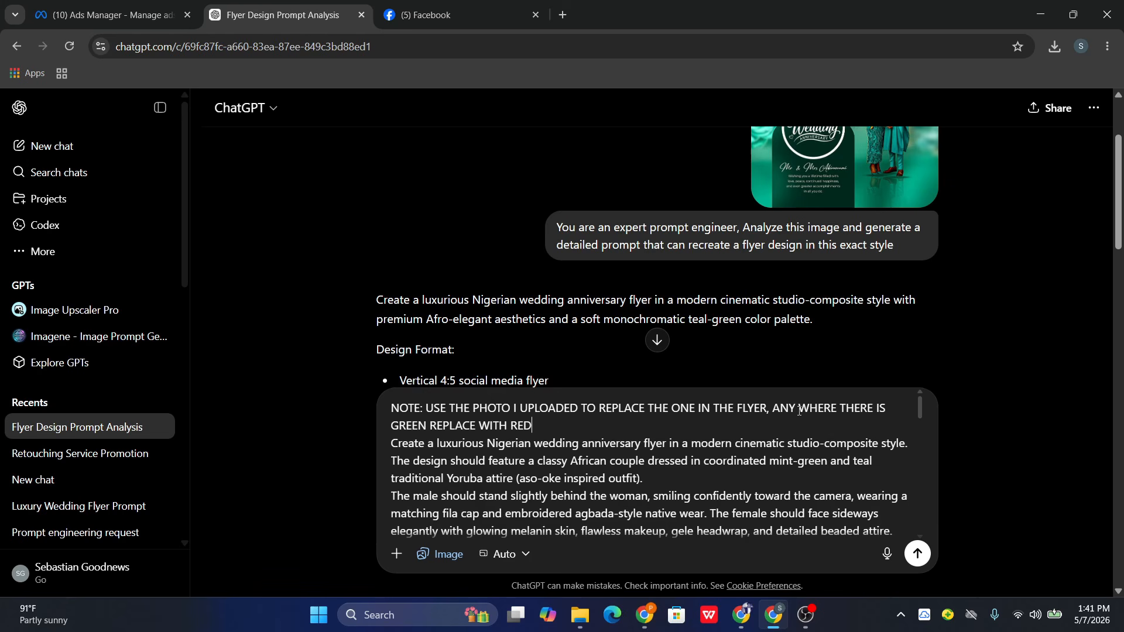
{"action": "left_click", "coordinate": [396, 553]}
{"action": "left_click", "coordinate": [445, 385]}
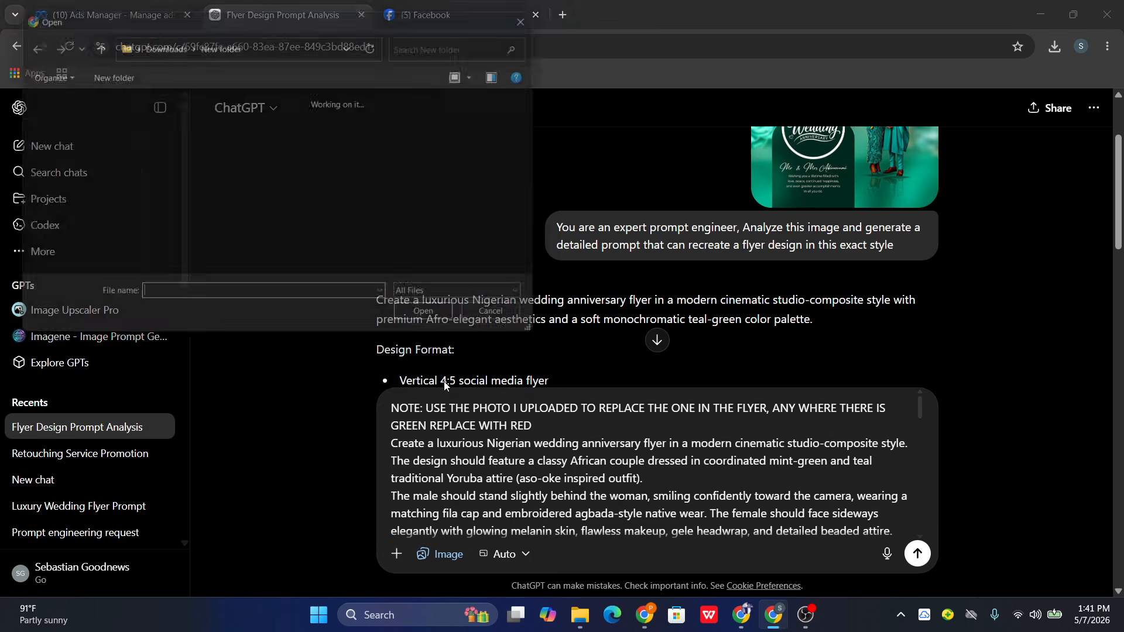
{"action": "left_click", "coordinate": [264, 144]}
{"action": "left_click", "coordinate": [441, 327]}
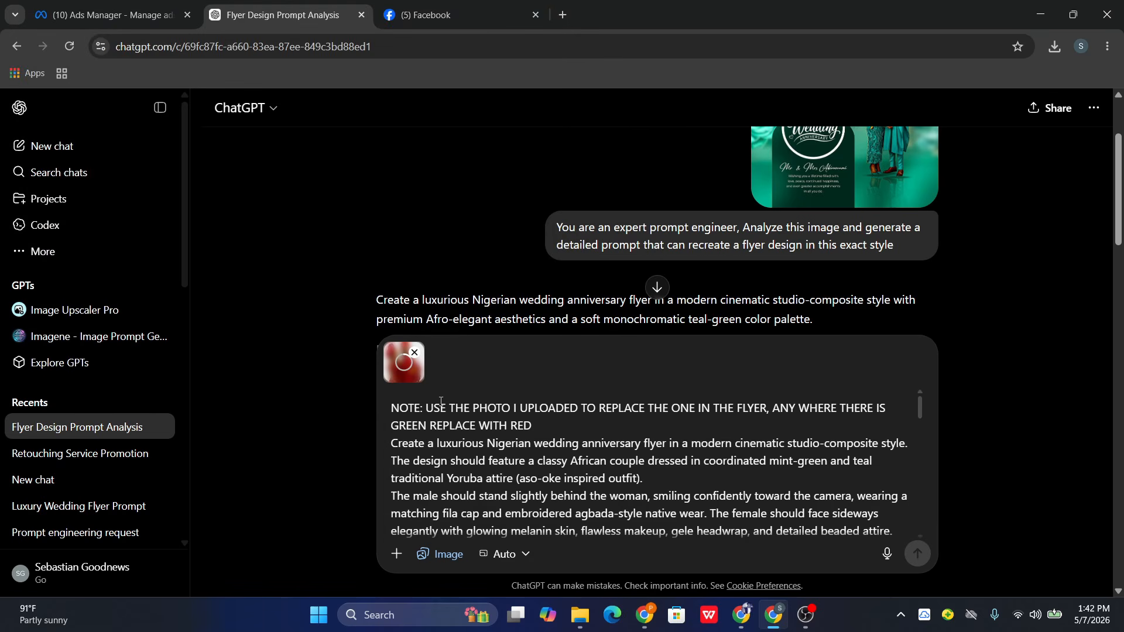
{"action": "scroll", "coordinate": [891, 248], "scroll_direction": "up", "scroll_amount": 3}
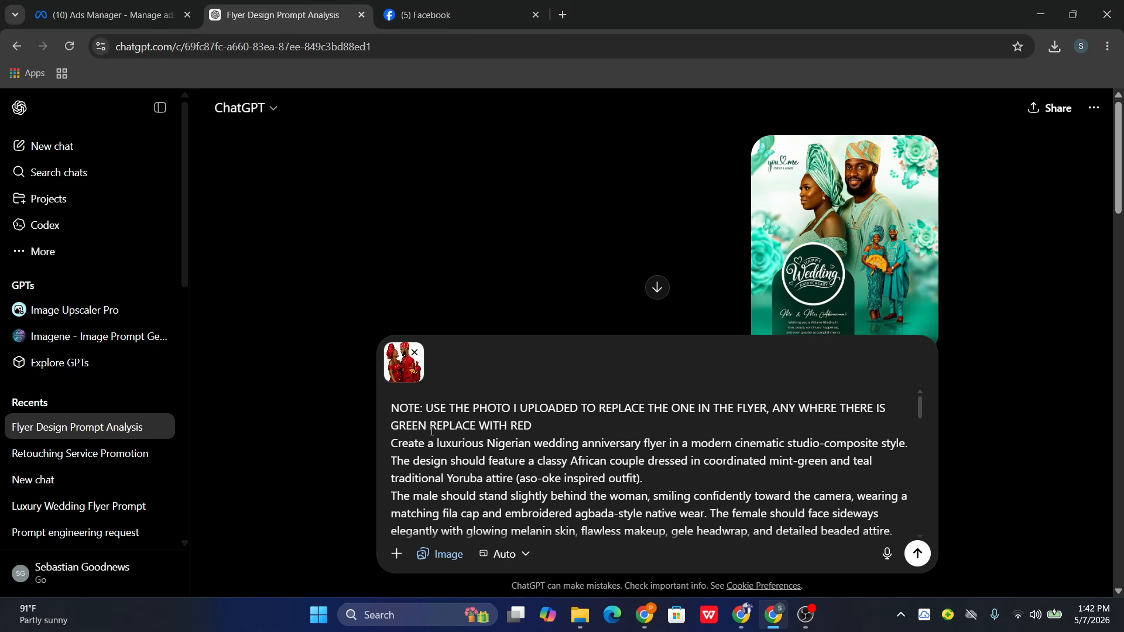
{"action": "scroll", "coordinate": [527, 428], "scroll_direction": "down", "scroll_amount": 10}
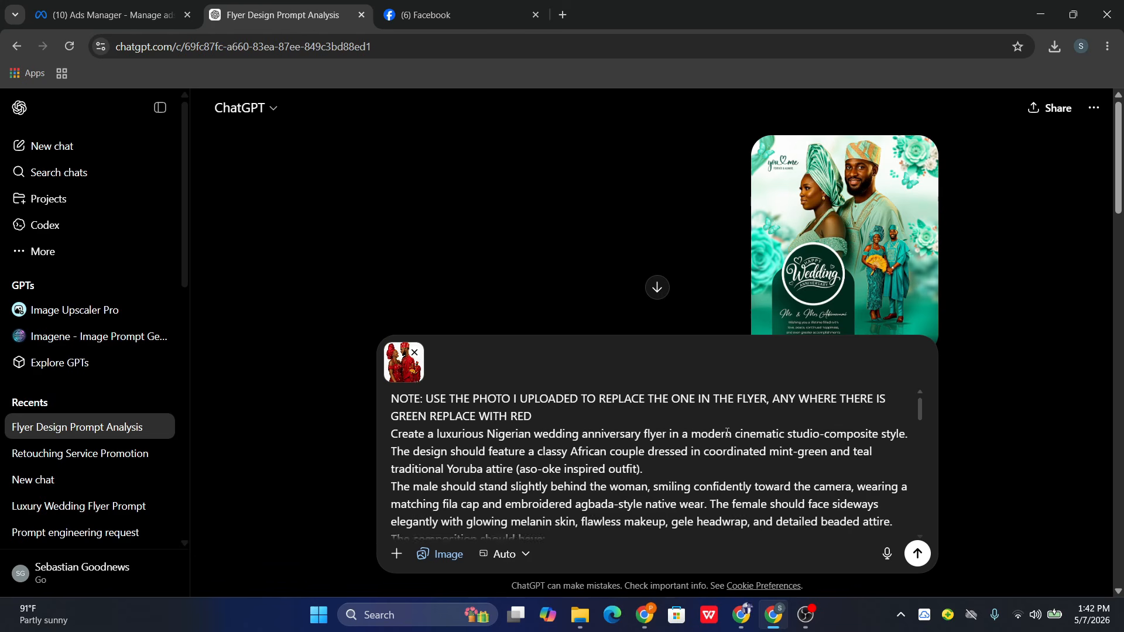
{"action": "left_click", "coordinate": [918, 554]}
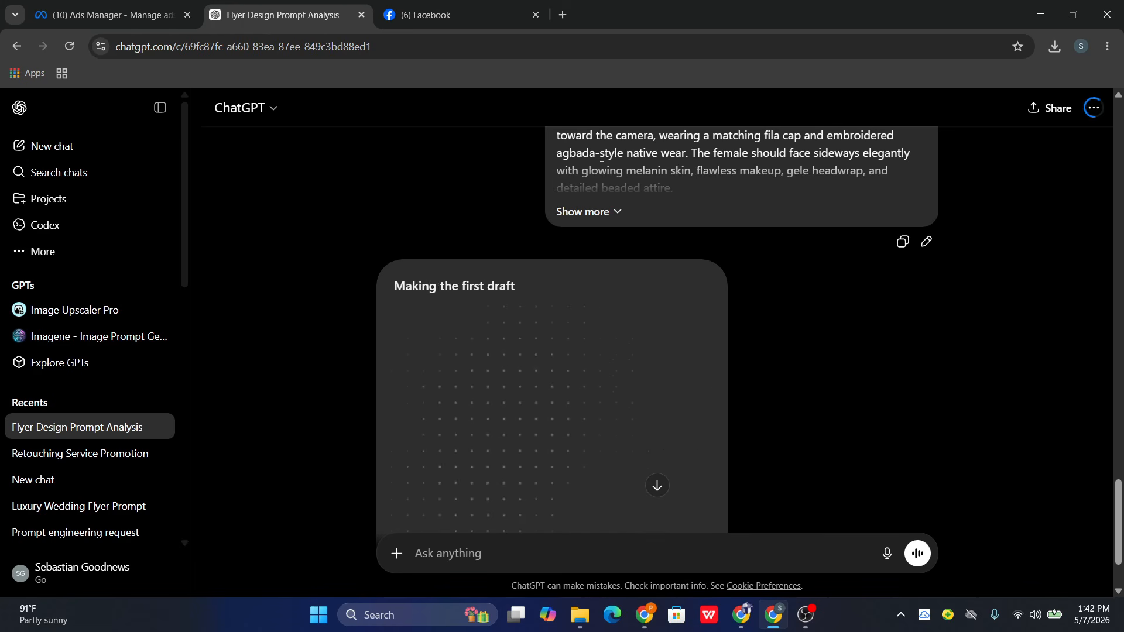
- Search earlier ChatGPT conversations for the generated red anniversary flyer and view the image in the AI for Creatives Guide chat
{"action": "mouse_move", "coordinate": [646, 618]}
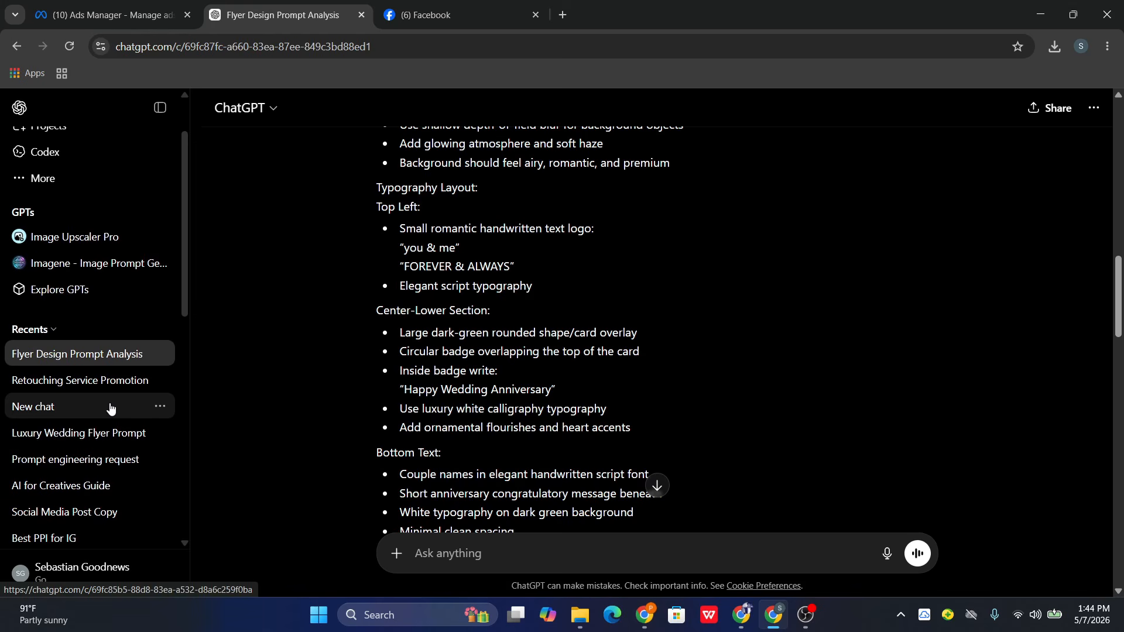
{"action": "scroll", "coordinate": [796, 298], "scroll_direction": "up", "scroll_amount": 15}
{"action": "left_click", "coordinate": [88, 382]}
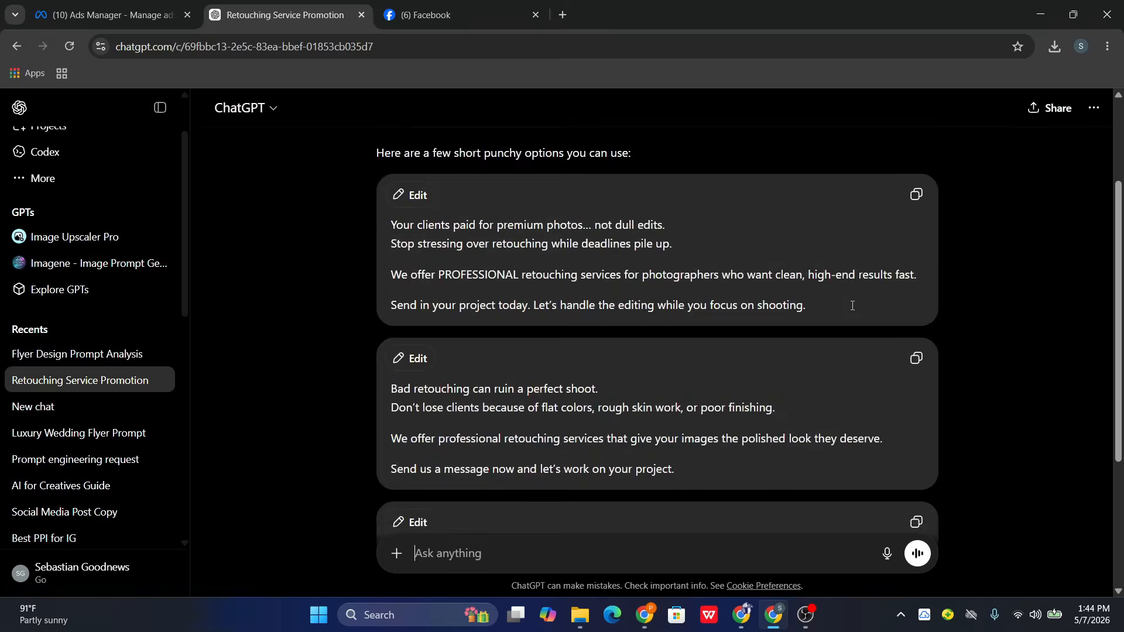
{"action": "scroll", "coordinate": [853, 305], "scroll_direction": "down", "scroll_amount": 3}
{"action": "left_click", "coordinate": [93, 438]}
{"action": "left_click", "coordinate": [90, 461]}
{"action": "scroll", "coordinate": [715, 366], "scroll_direction": "up", "scroll_amount": 2}
{"action": "left_click", "coordinate": [91, 487]}
{"action": "scroll", "coordinate": [710, 327], "scroll_direction": "up", "scroll_amount": 10}
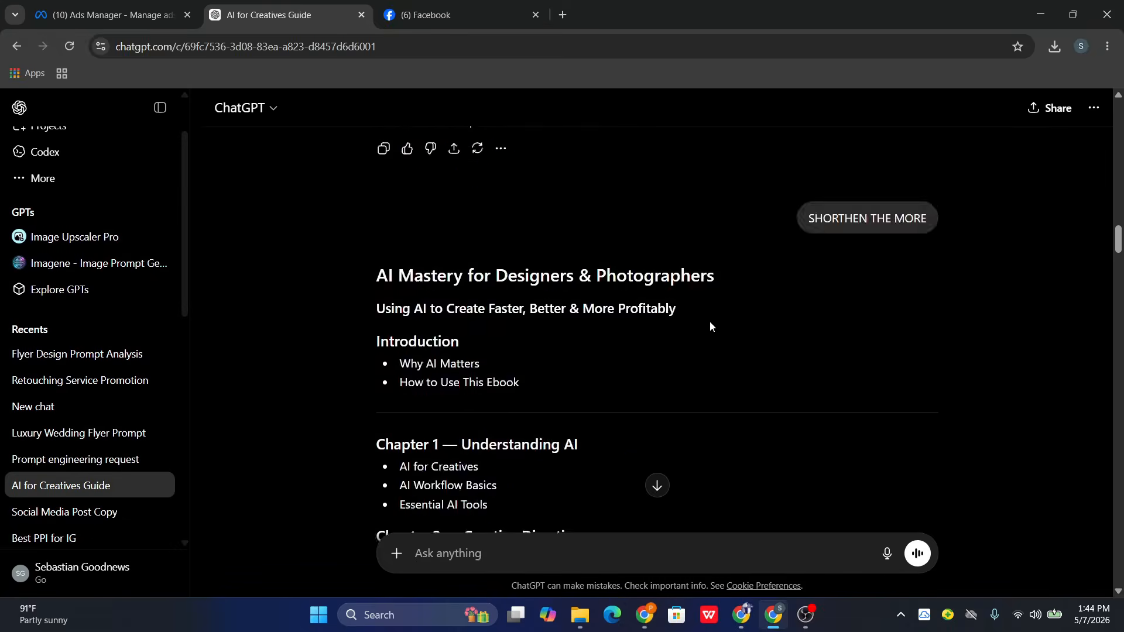
{"action": "scroll", "coordinate": [726, 331], "scroll_direction": "down", "scroll_amount": 15}
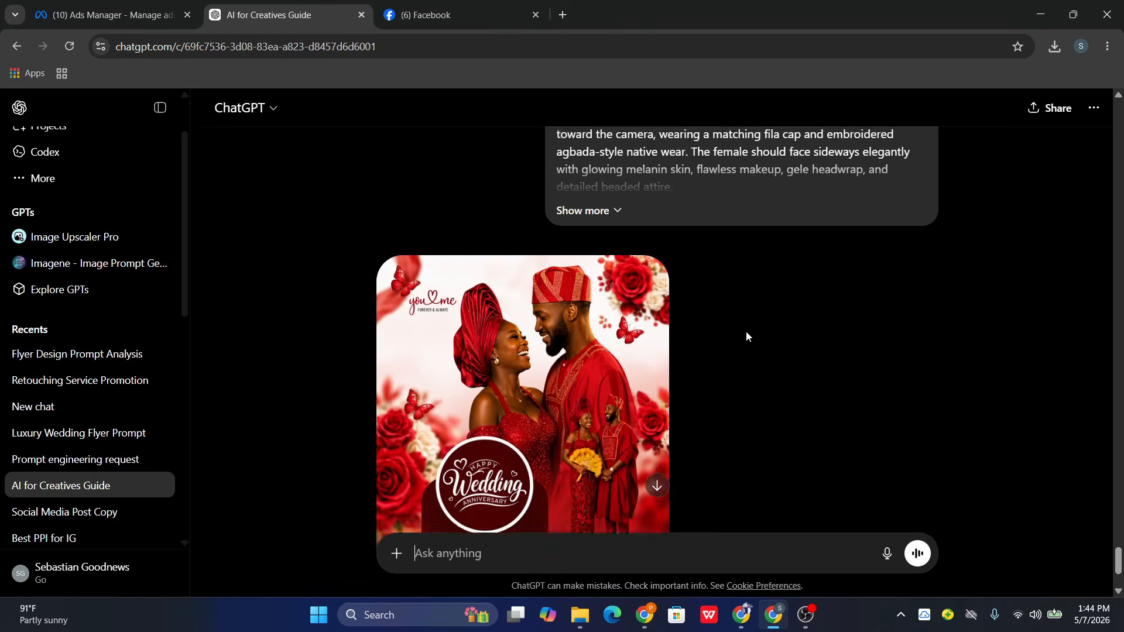
{"action": "scroll", "coordinate": [746, 332], "scroll_direction": "down", "scroll_amount": 2}
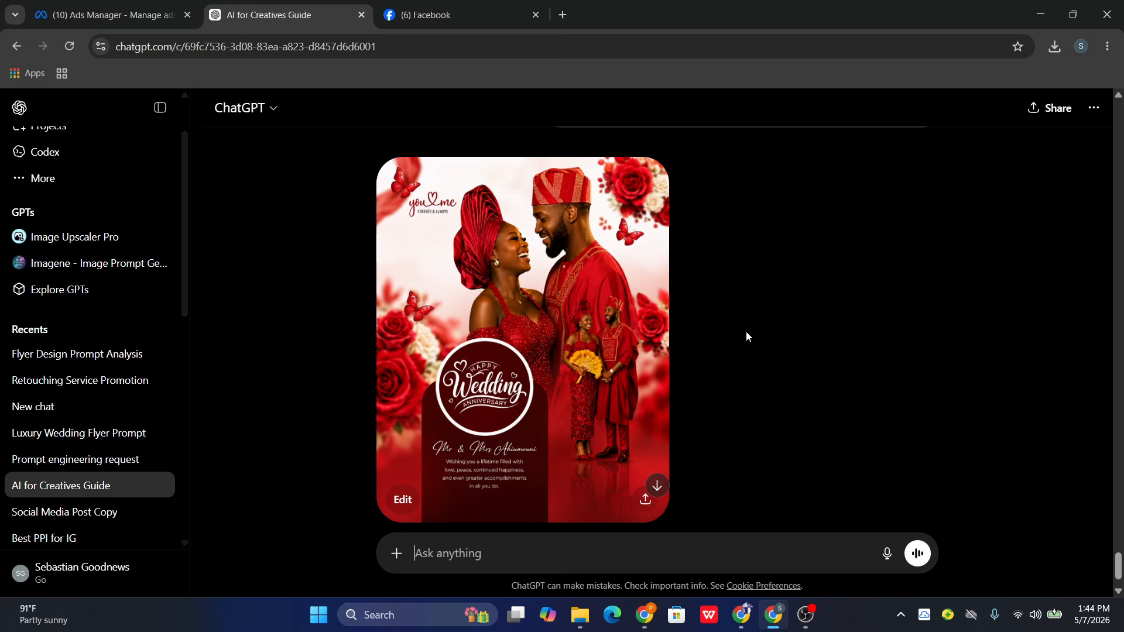
- Review the uploaded red-attire couple photo and the flyer prompt that precede the generated red flyer in the conversation
{"action": "scroll", "coordinate": [660, 283], "scroll_direction": "up", "scroll_amount": 3}
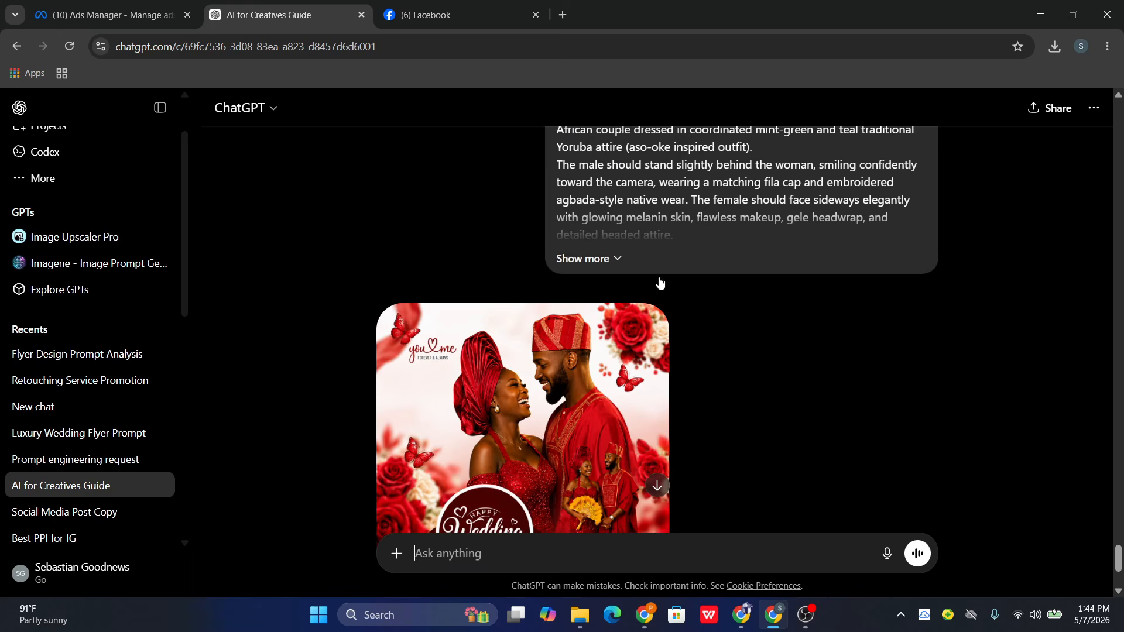
{"action": "scroll", "coordinate": [660, 283], "scroll_direction": "up", "scroll_amount": 6}
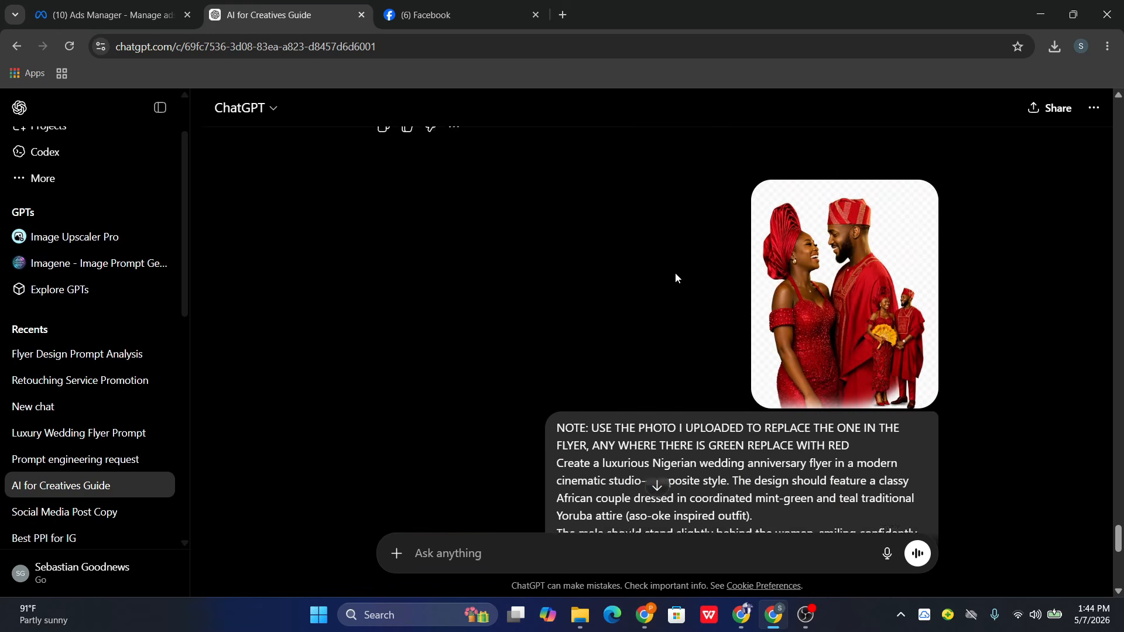
{"action": "scroll", "coordinate": [676, 275], "scroll_direction": "down", "scroll_amount": 6}
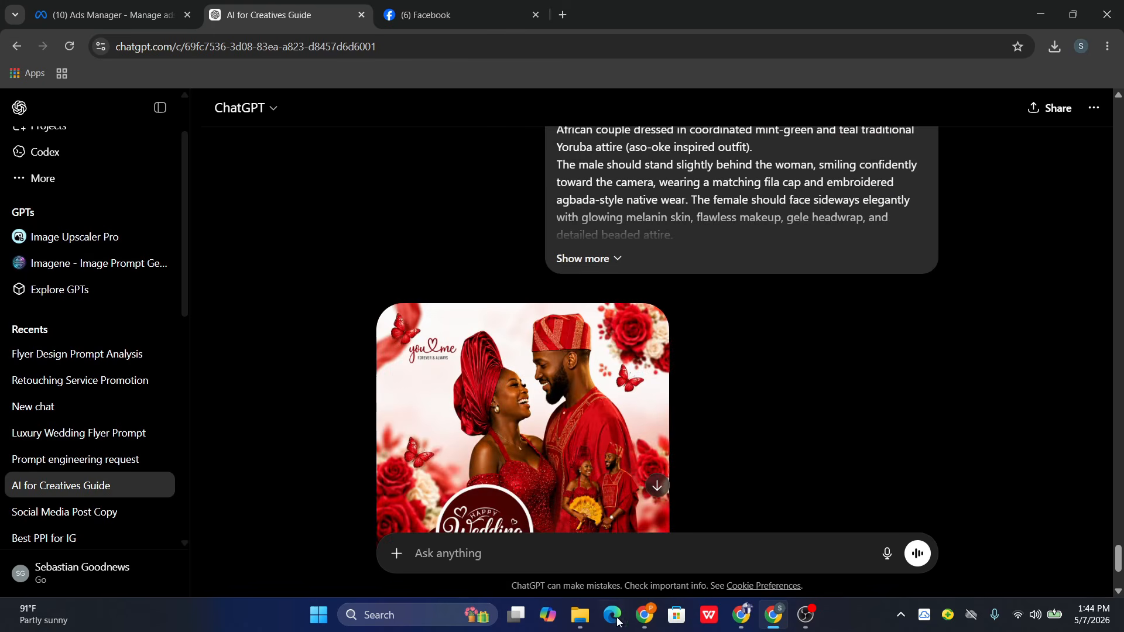
- Switch to File Explorer, view the green reference flyer as a full image, close it and select the red ChatGPT-made flyer
{"action": "left_click", "coordinate": [579, 615]}
{"action": "left_click", "coordinate": [240, 400]}
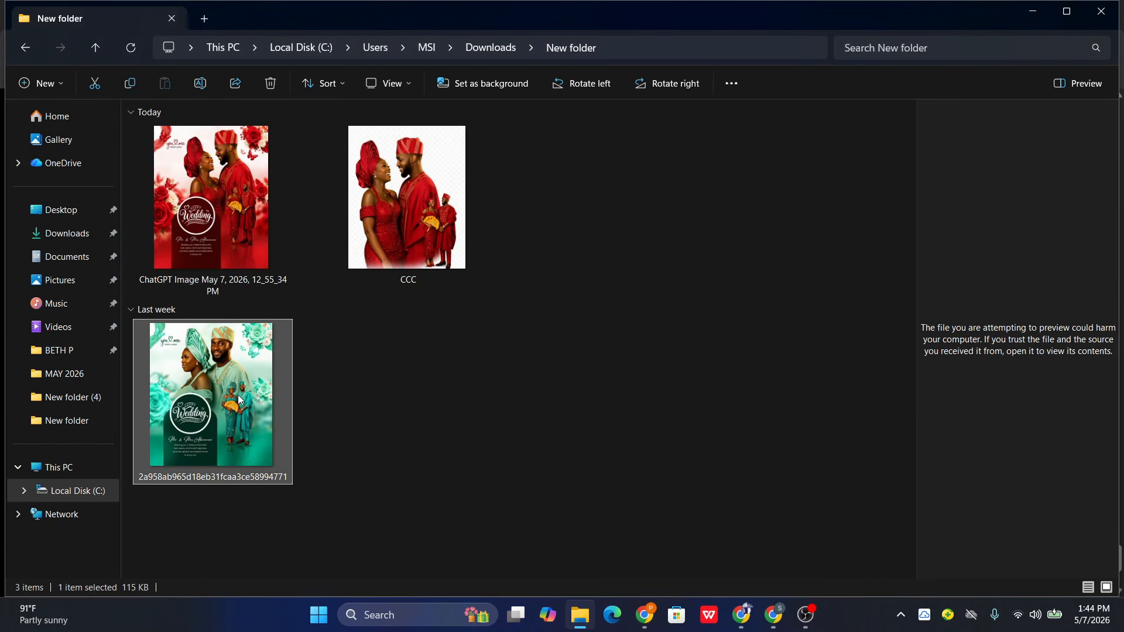
{"action": "double_click", "coordinate": [240, 400]}
{"action": "left_click", "coordinate": [1108, 9]}
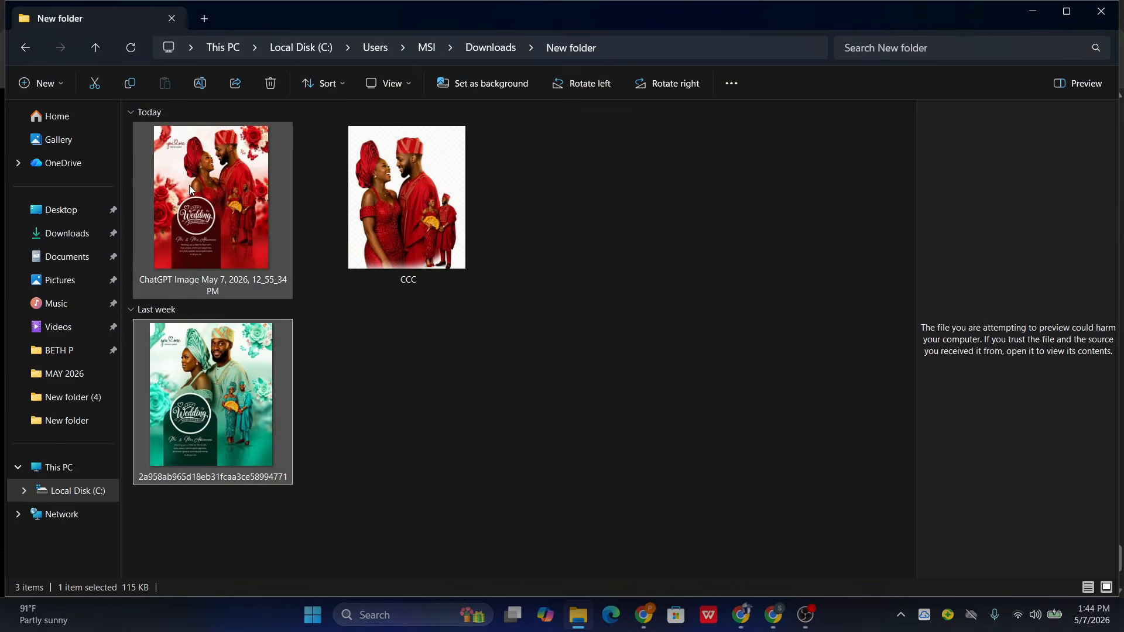
{"action": "left_click", "coordinate": [223, 177]}
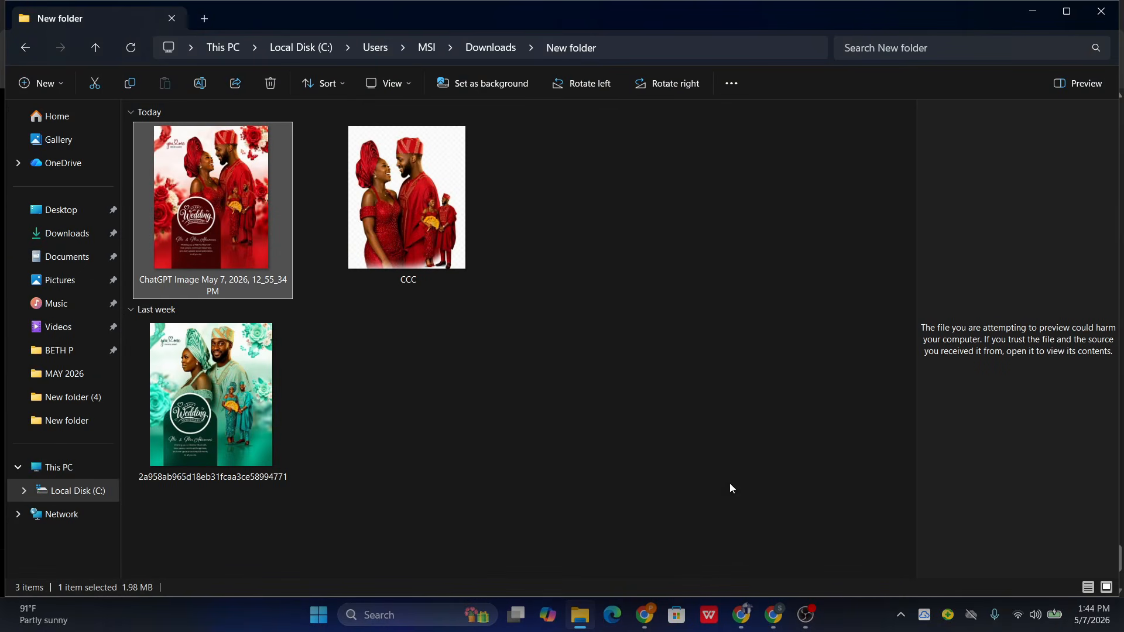
- Return to the AI for Creatives Guide chat and examine the generated red anniversary flyer in full
{"action": "left_click", "coordinate": [784, 620]}
{"action": "scroll", "coordinate": [579, 394], "scroll_direction": "down", "scroll_amount": 3}
{"action": "scroll", "coordinate": [572, 323], "scroll_direction": "up", "scroll_amount": 1}
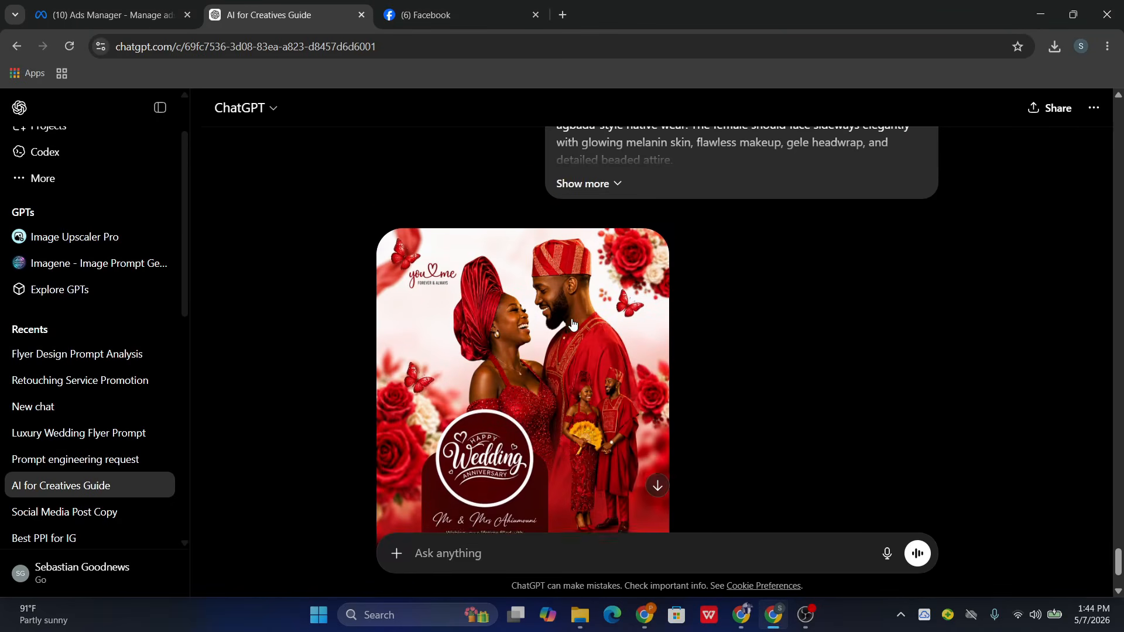
{"action": "scroll", "coordinate": [575, 322], "scroll_direction": "up", "scroll_amount": 2}
{"action": "scroll", "coordinate": [592, 367], "scroll_direction": "down", "scroll_amount": 3}
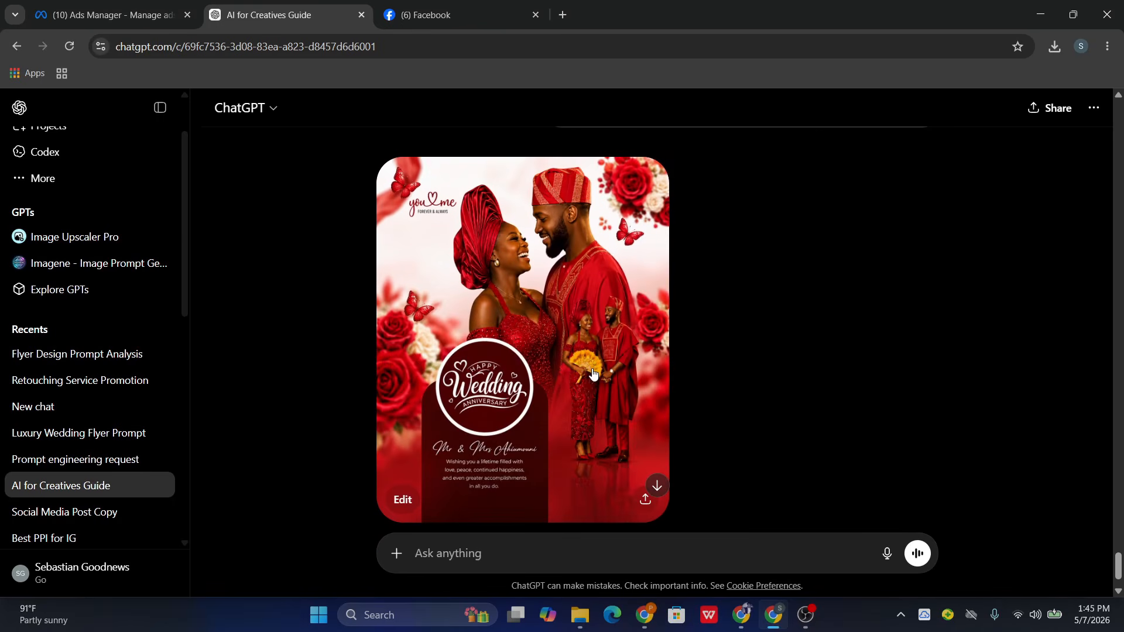
- Start downloading the generated red flyer as a PNG from its sharing options, cancel the save and close the options
{"action": "left_click", "coordinate": [644, 502]}
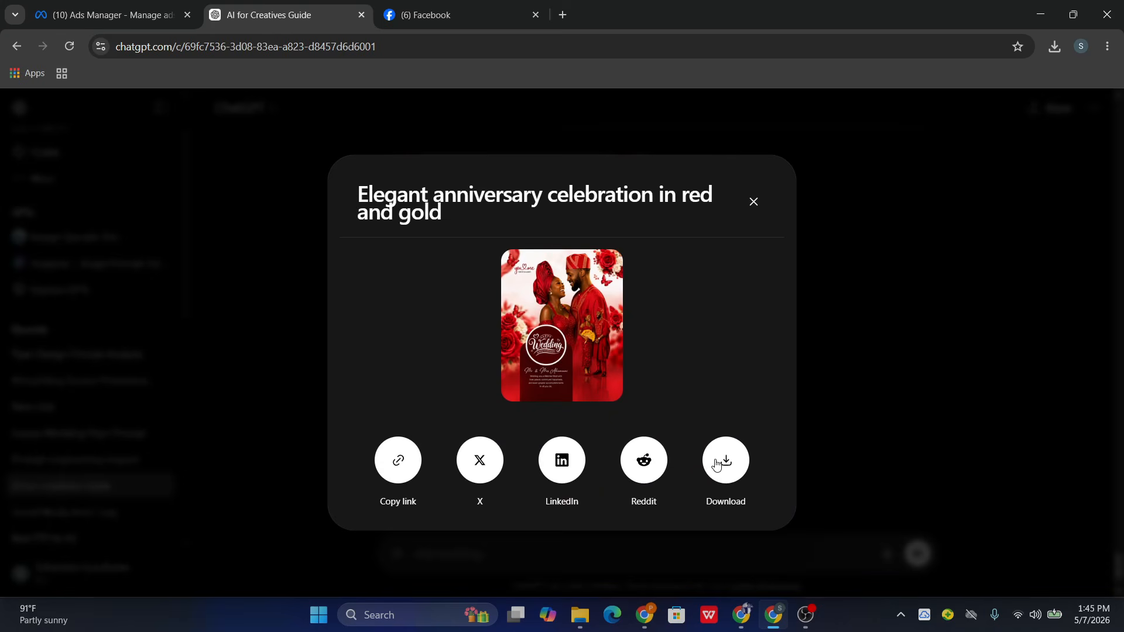
{"action": "left_click", "coordinate": [717, 465]}
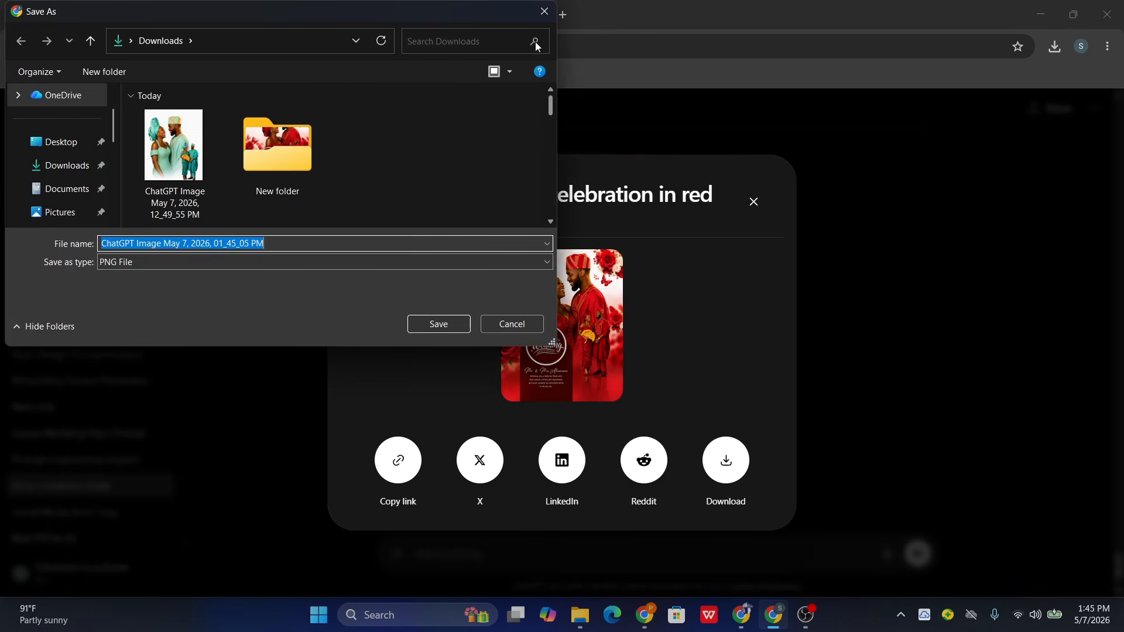
{"action": "left_click", "coordinate": [543, 11]}
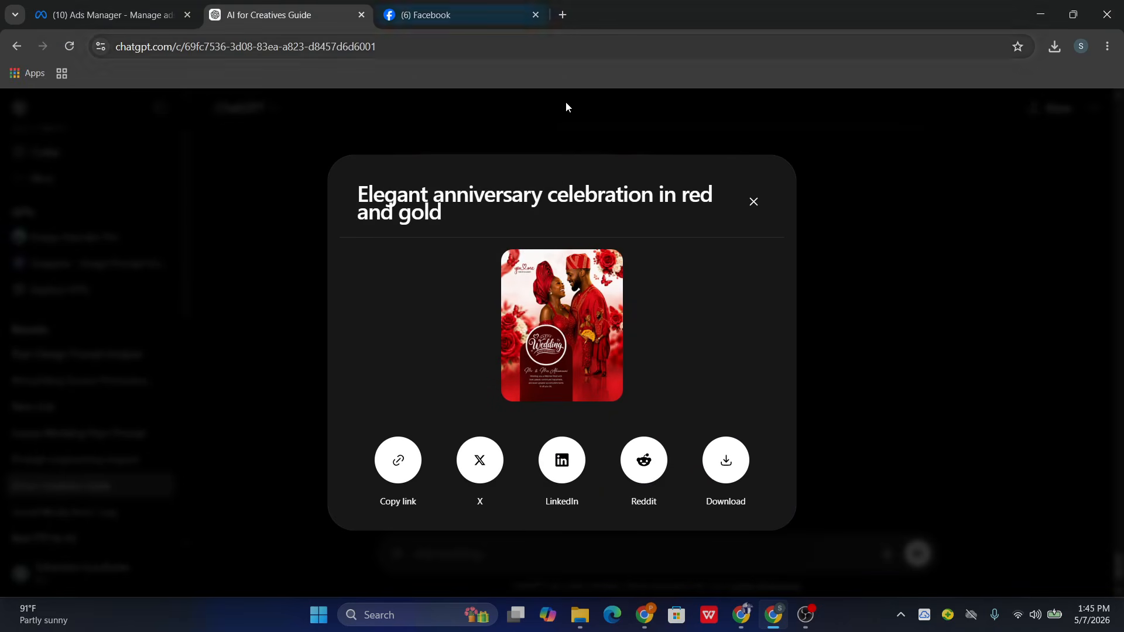
{"action": "left_click", "coordinate": [753, 202]}
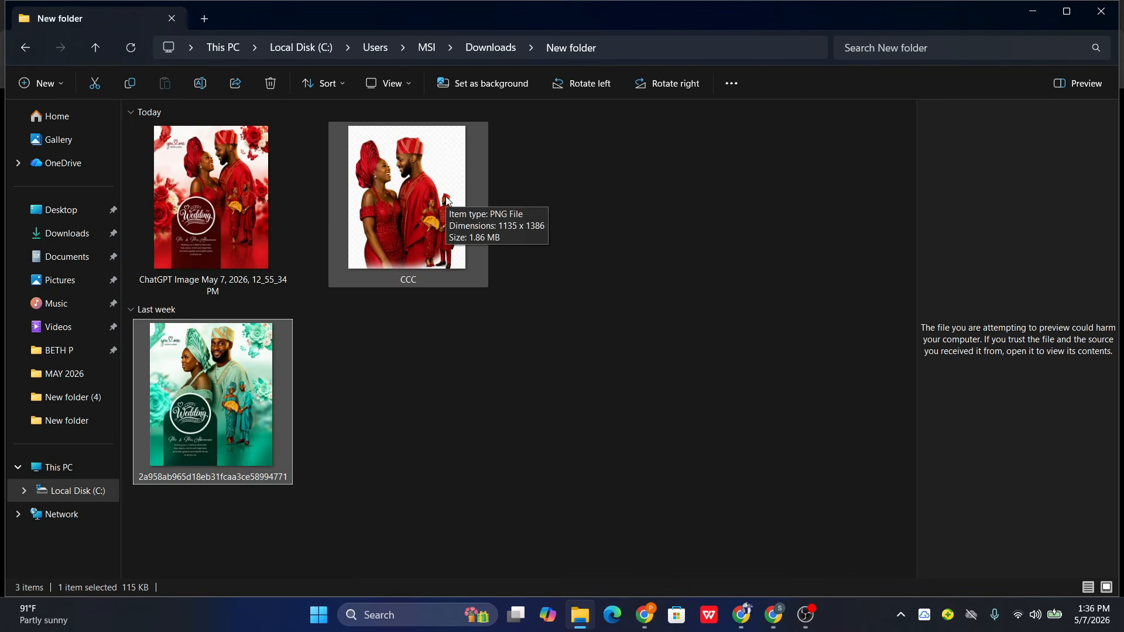
- Open the green wedding anniversary reference flyer from its folder and look at it as a full image
{"action": "double_click", "coordinate": [271, 342]}
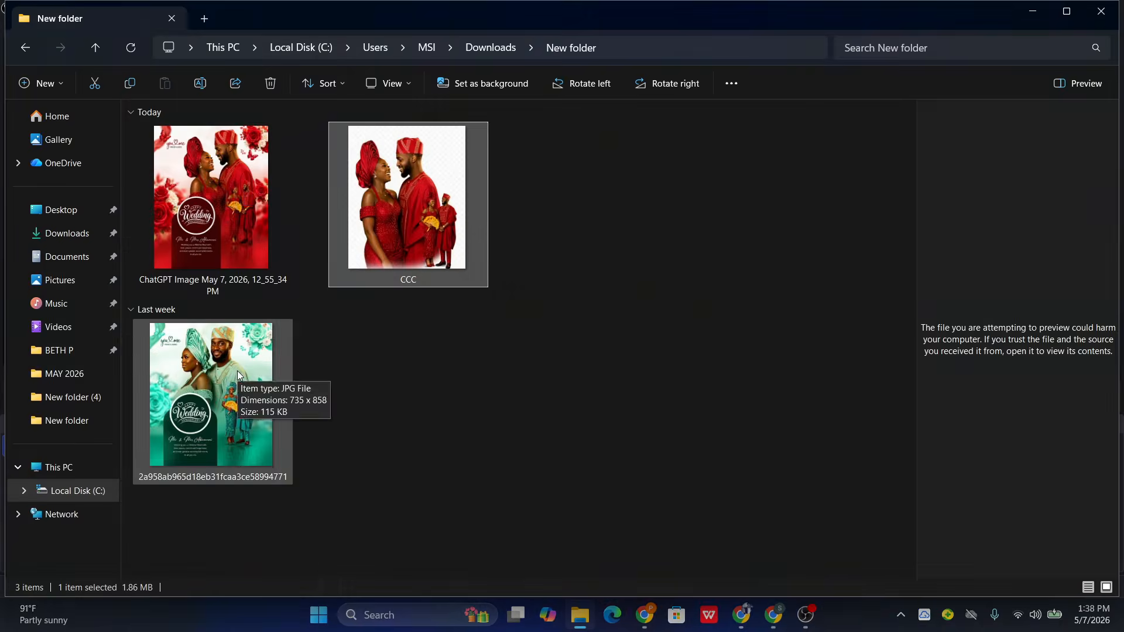
{"action": "left_click", "coordinate": [237, 373]}
{"action": "left_click", "coordinate": [741, 626]}
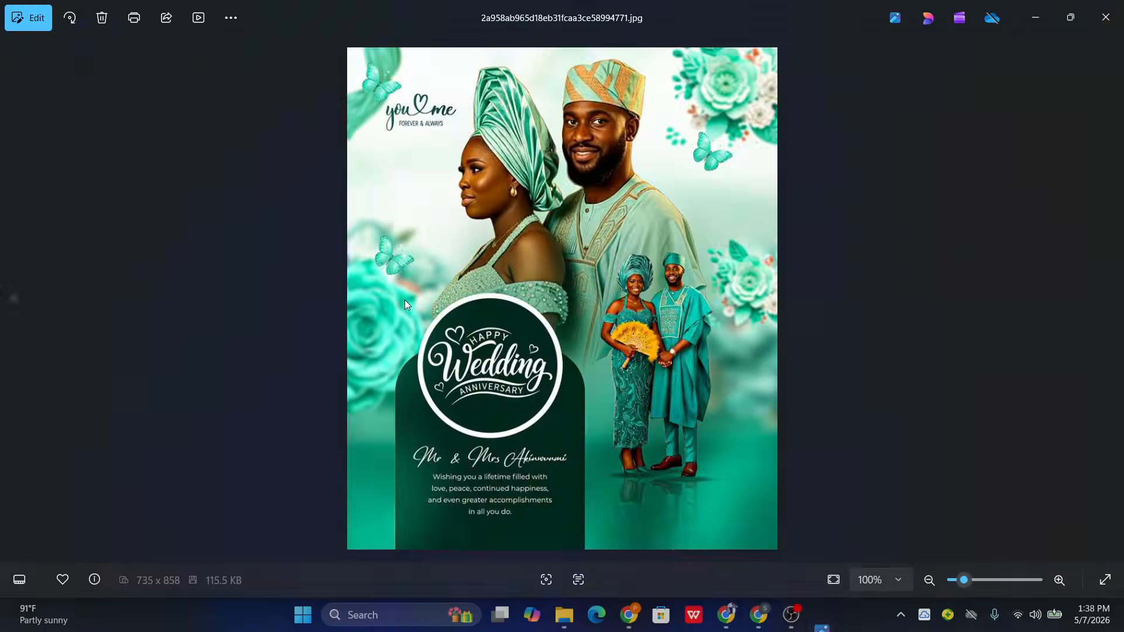
{"action": "key", "text": "Left"}
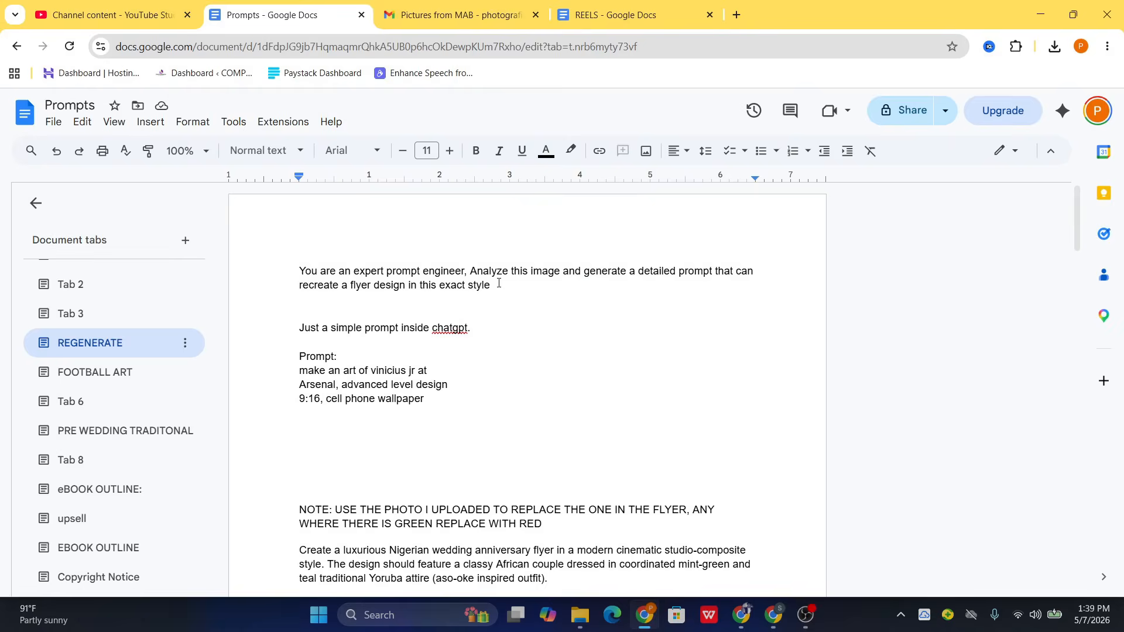
- Copy the expert prompt engineer request from the Prompts document and send it to ChatGPT with the green flyer attached
{"action": "left_click_drag", "start_coordinate": [492, 283], "coordinate": [289, 251]}
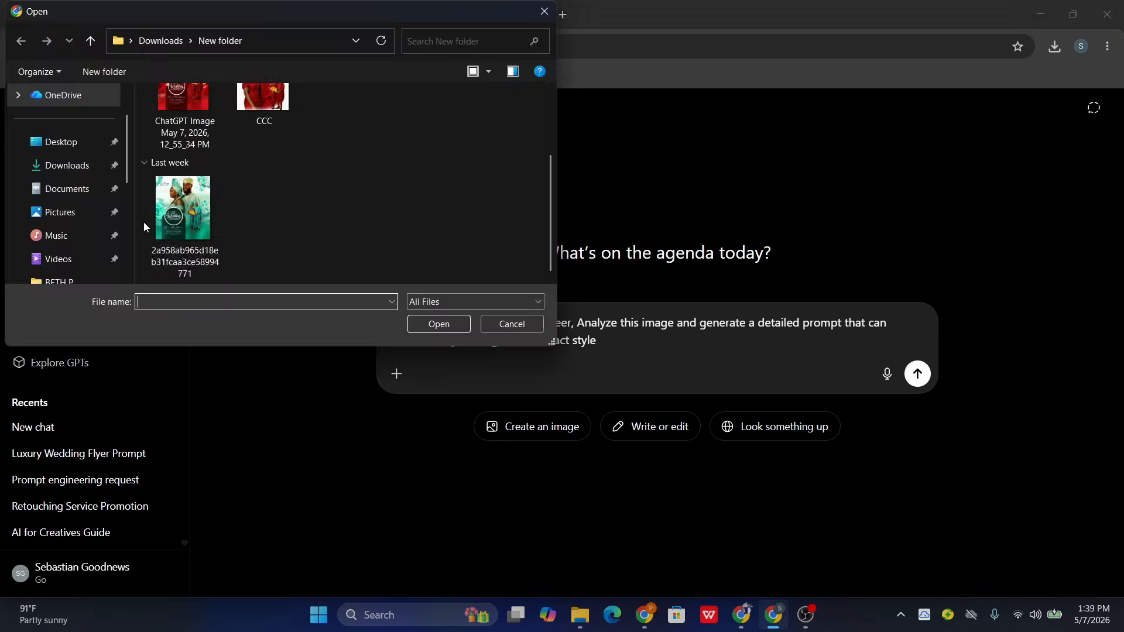
{"action": "double_click", "coordinate": [175, 217]}
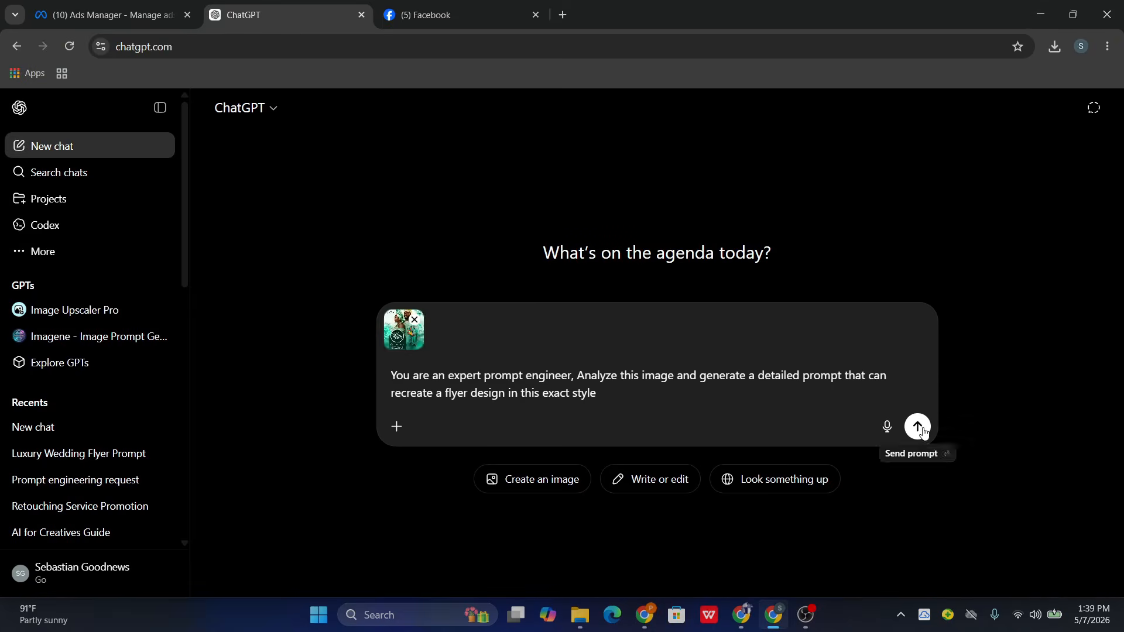
{"action": "left_click", "coordinate": [918, 427]}
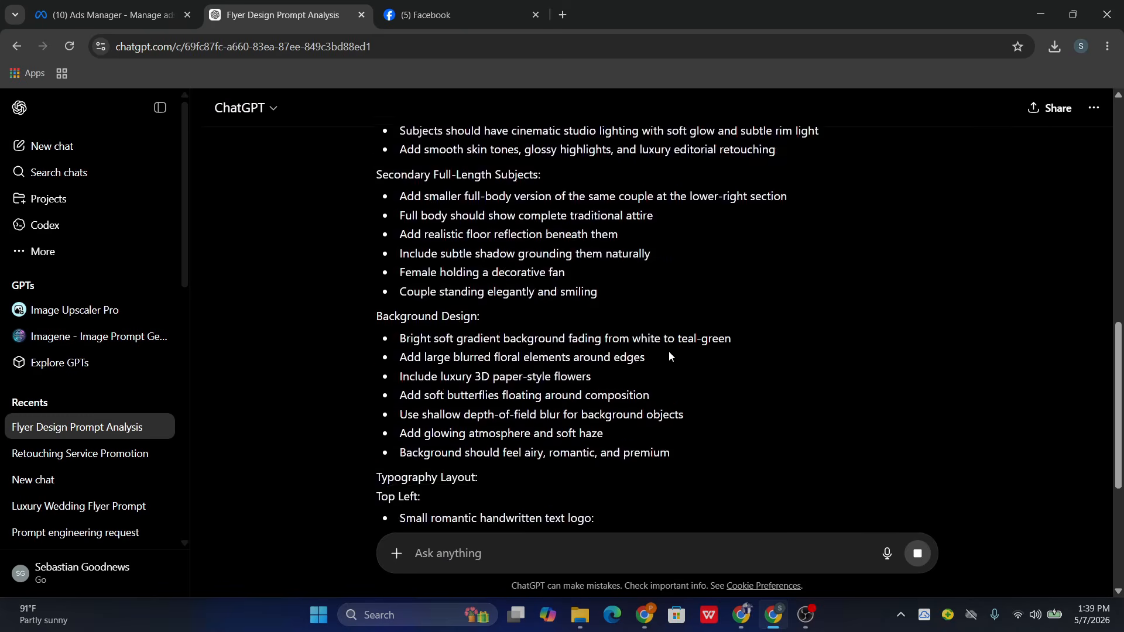
{"action": "scroll", "coordinate": [715, 416], "scroll_direction": "up", "scroll_amount": 10}
{"action": "scroll", "coordinate": [563, 324], "scroll_direction": "down", "scroll_amount": 10}
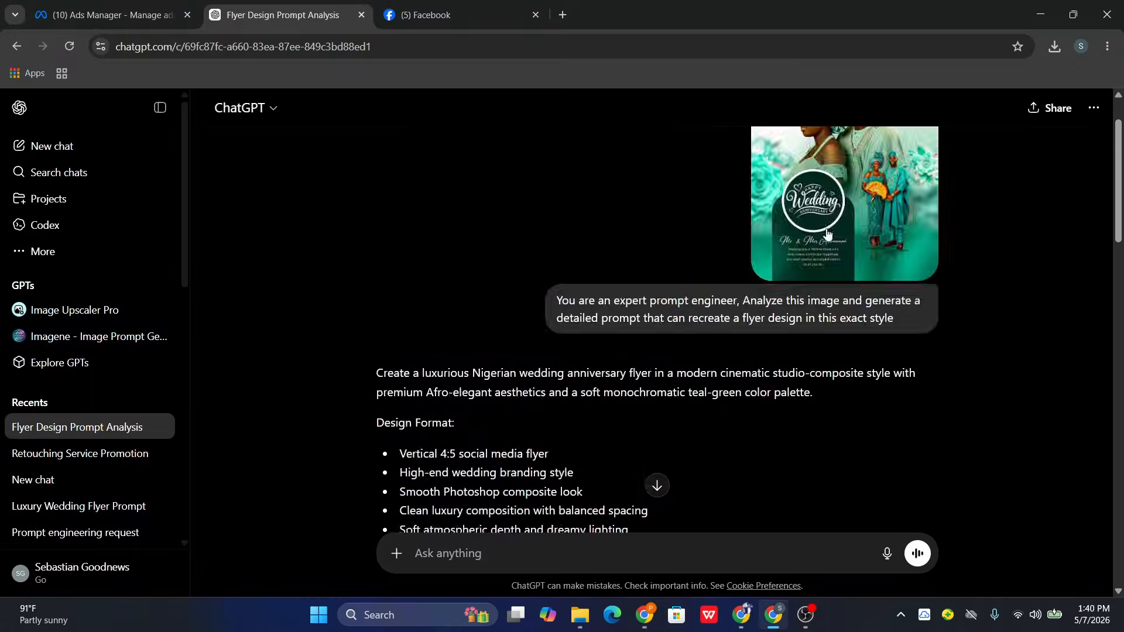
- Enable Create image for a new message in the flyer analysis chat and paste the flyer prompt with the photo-and-red replacement note
{"action": "scroll", "coordinate": [585, 351], "scroll_direction": "down", "scroll_amount": 6}
{"action": "left_click", "coordinate": [396, 553]}
{"action": "left_click", "coordinate": [438, 418]}
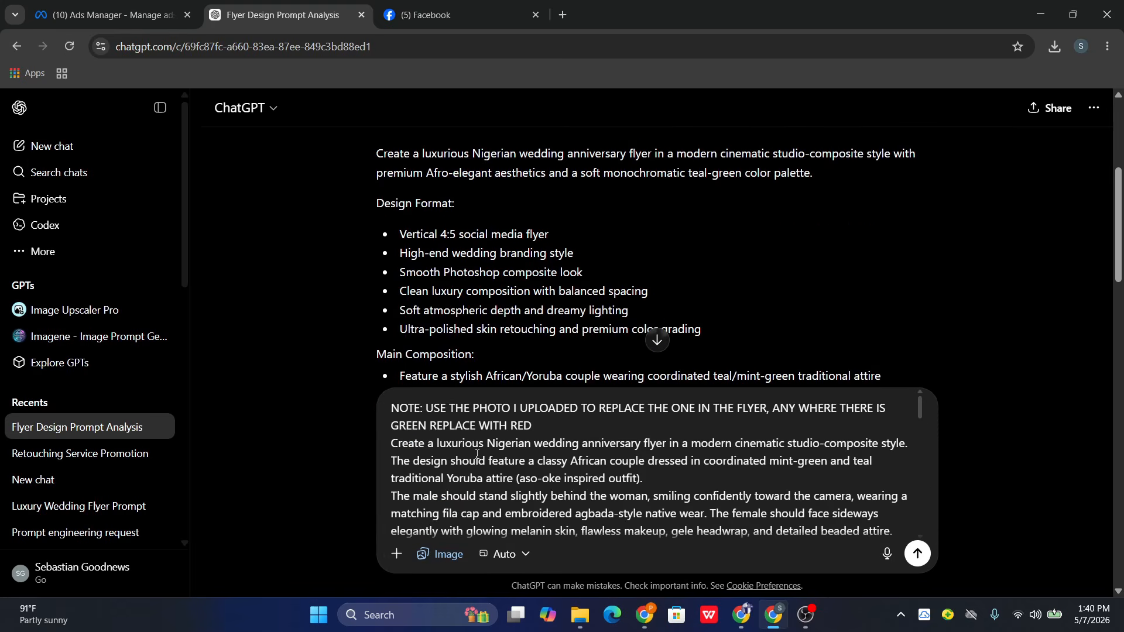
{"action": "scroll", "coordinate": [586, 293], "scroll_direction": "up", "scroll_amount": 3}
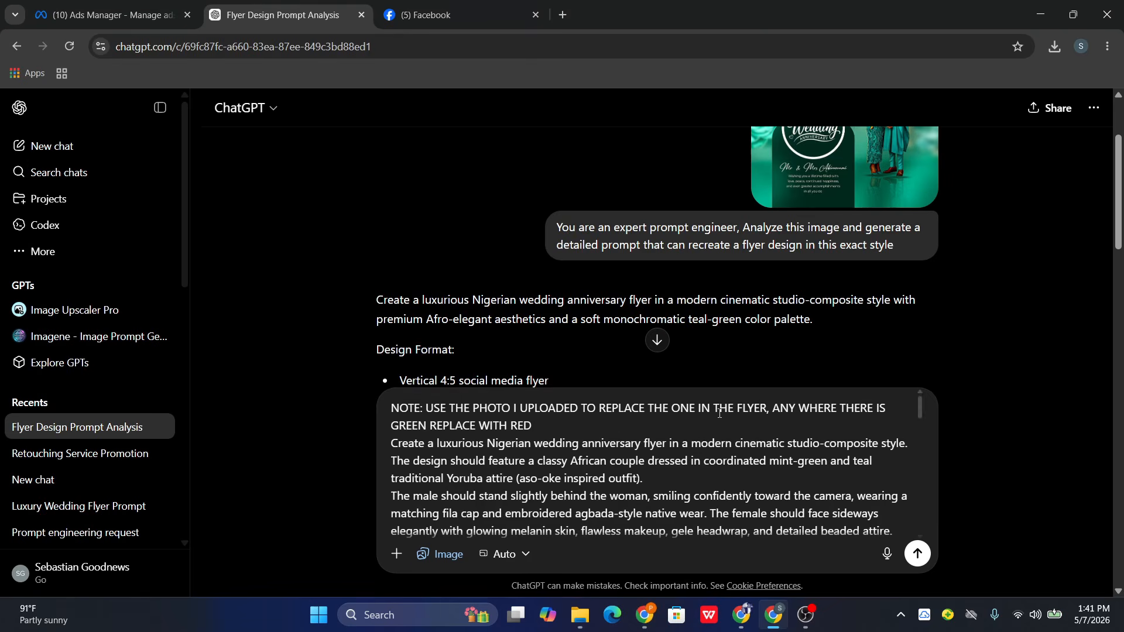
{"action": "key", "text": "ctrl+v"}
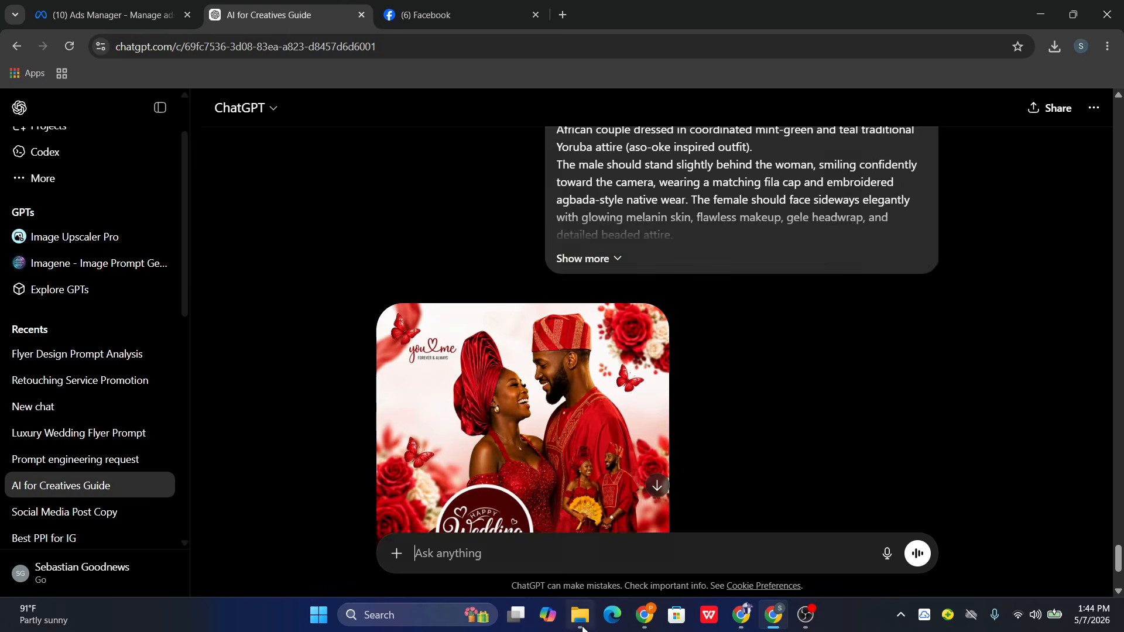